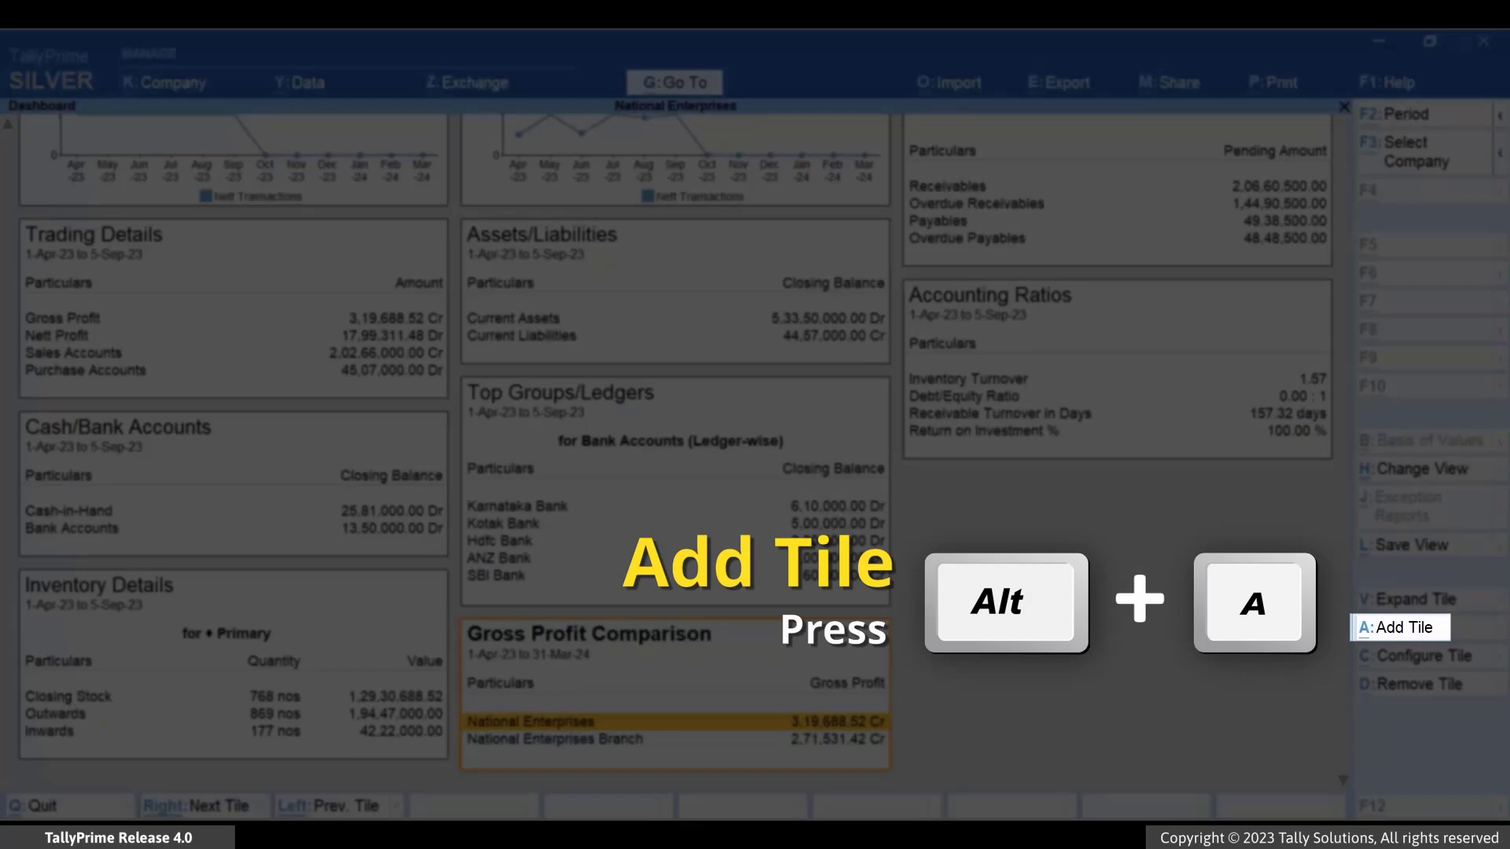
- Review the tiles available to add to the dashboard, from the Accounting group down to the Statutory group, without adding one
key("alt+a")
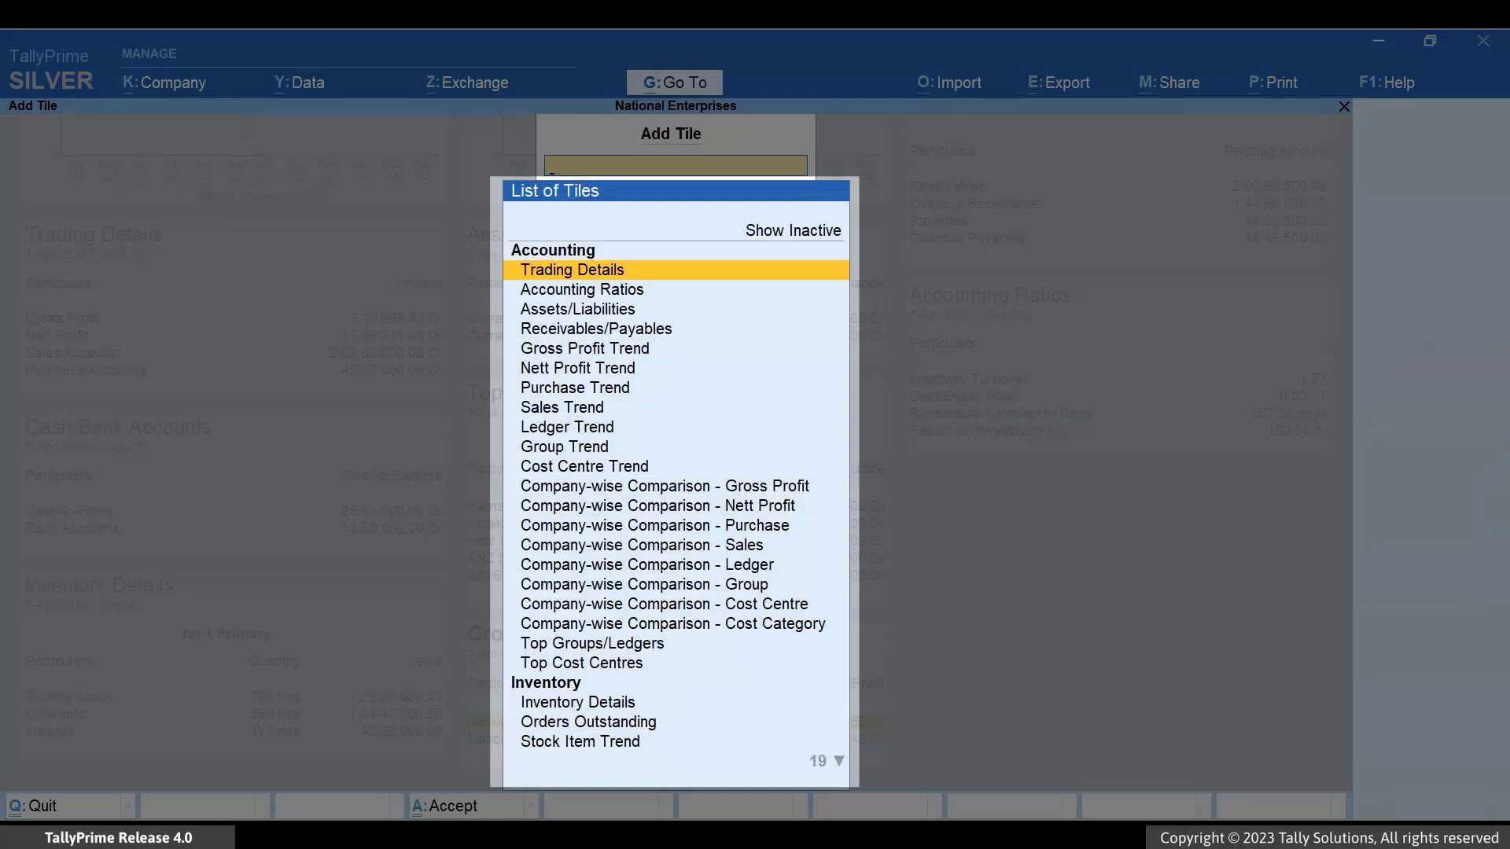
key("Down")
key("Down")
key("Down")
key("Down")
key("Down")
key("Down")
key("Down")
key("Down")
key("Down")
key("Down")
key("Down")
key("Down")
key("Down")
key("Down")
key("Down")
key("Down")
key("Down")
key("Down")
key("Down")
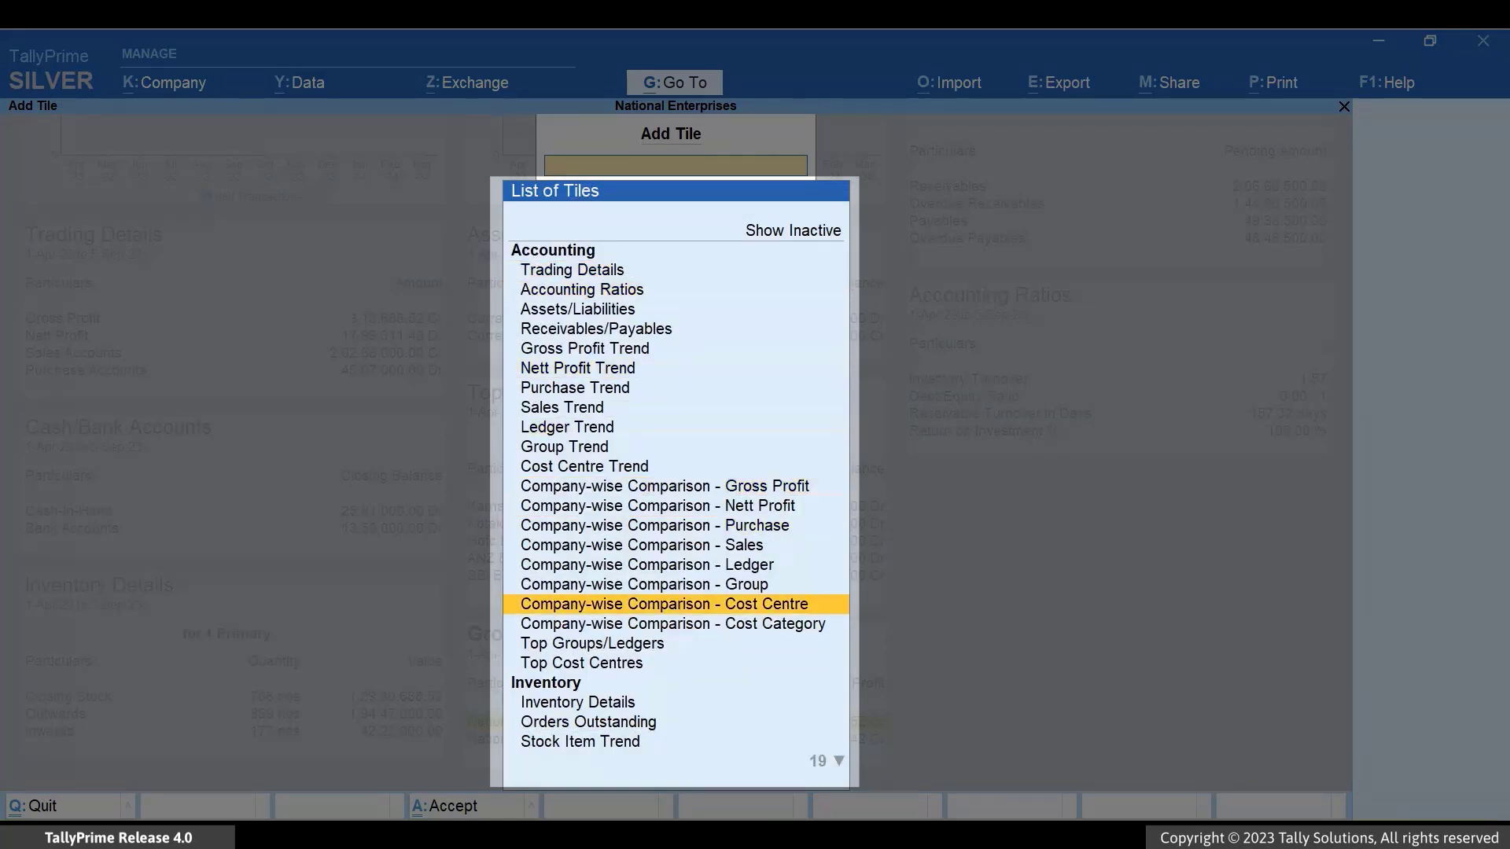
key("Down")
key("Down")
key("Down")
key("Down")
key("Down")
key("Down")
key("Down")
key("Down")
key("Down")
key("Down")
key("Down")
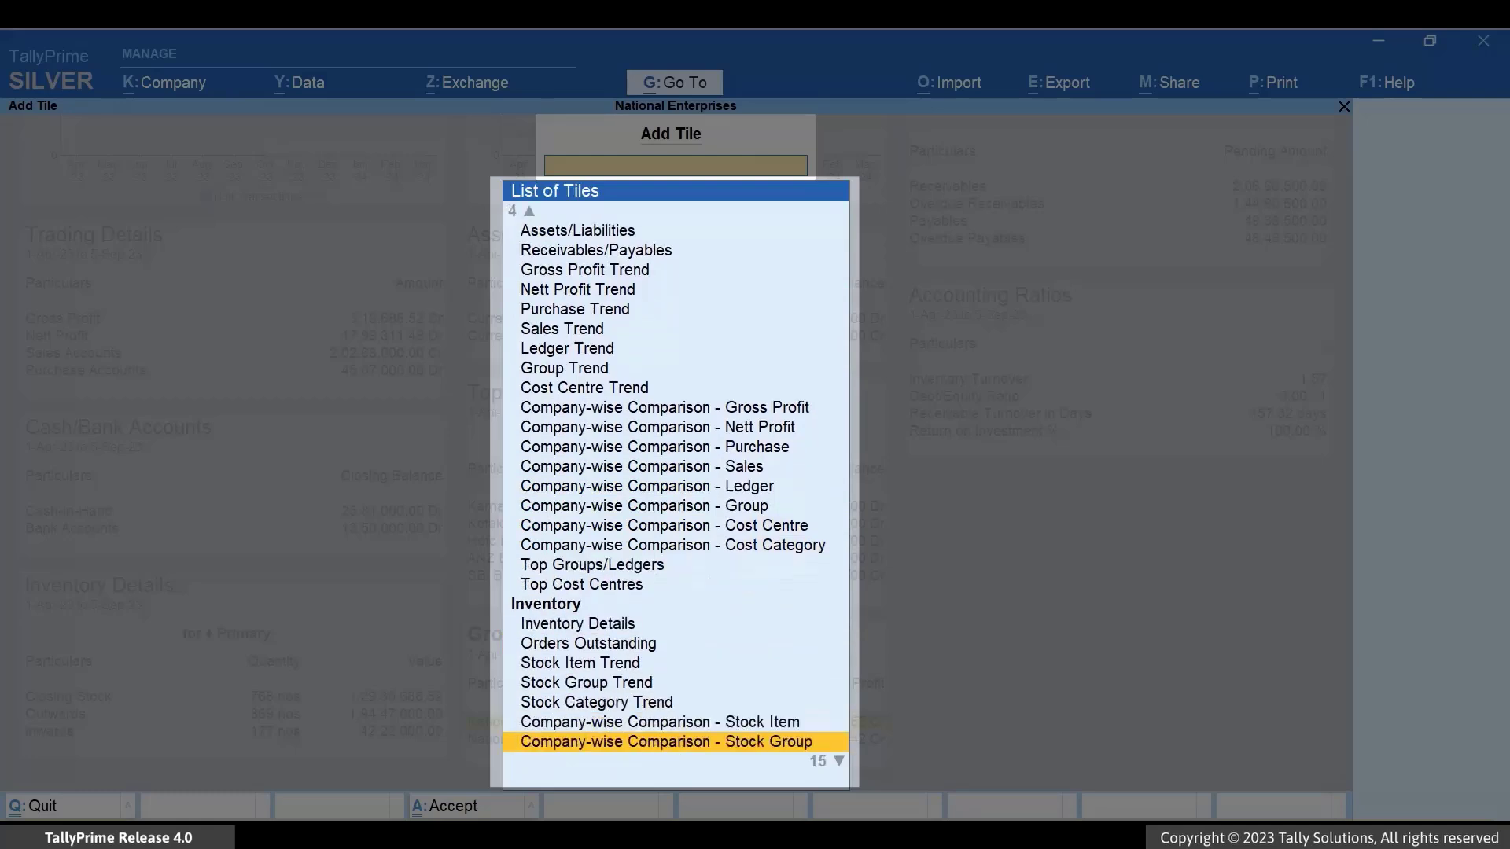
key("Down")
key("Down")
key("Down")
key("Down")
key("Down")
key("Down")
key("Down")
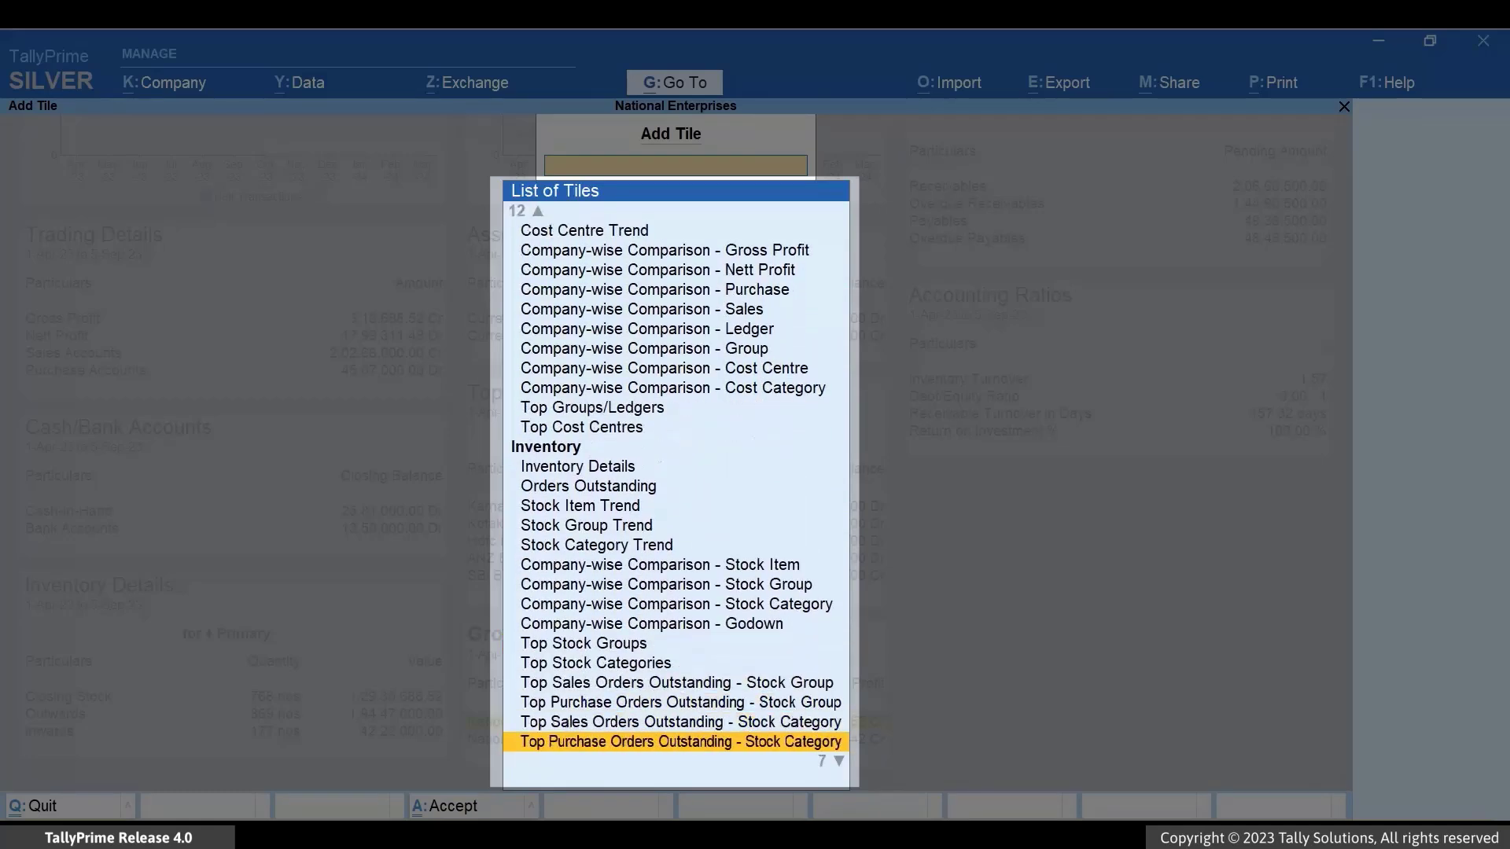
key("Down")
key("Down")
key("Down")
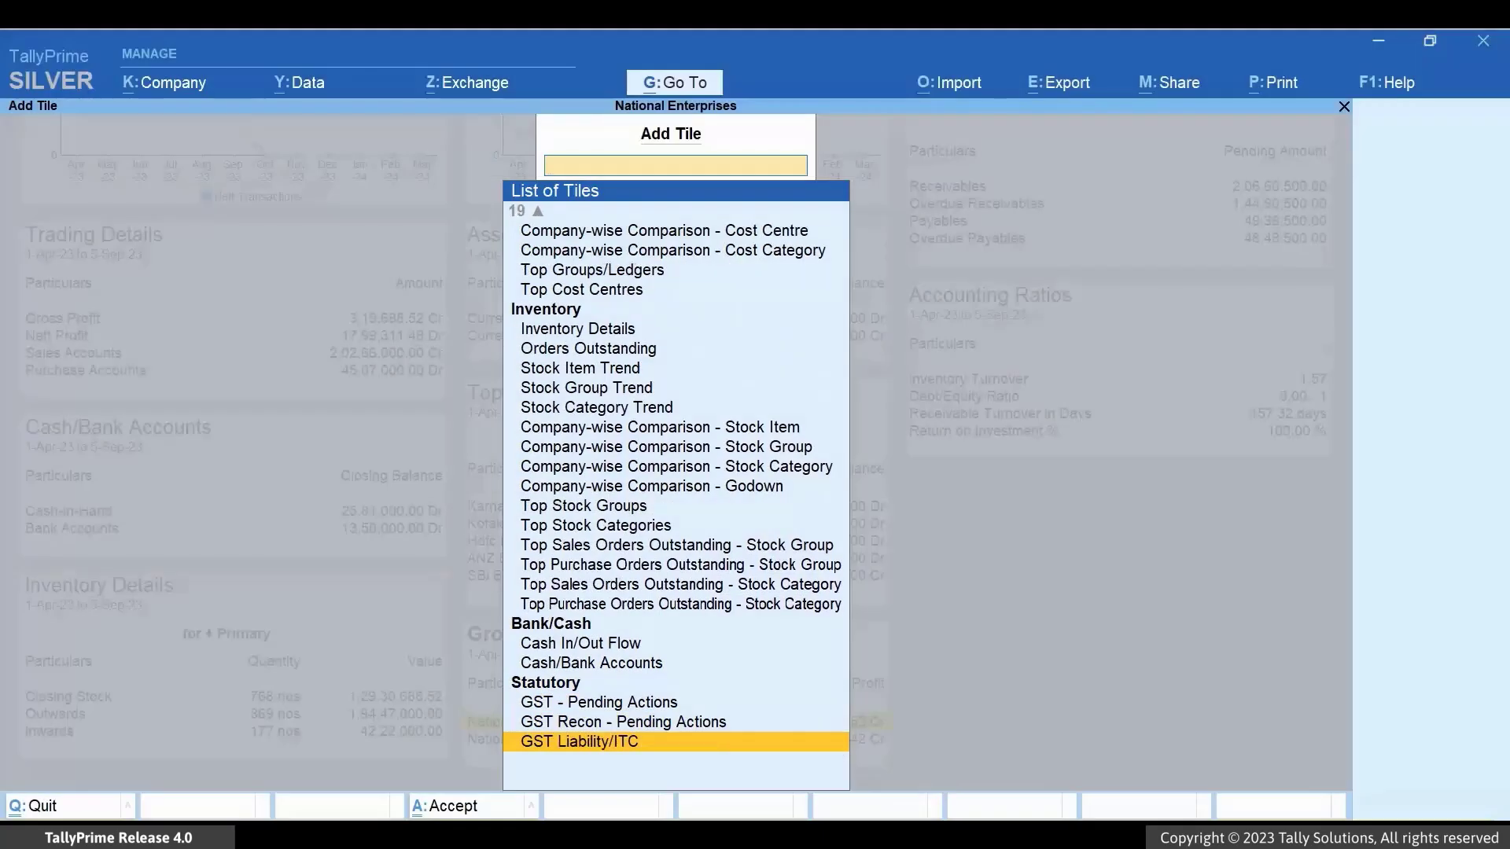
key("Escape")
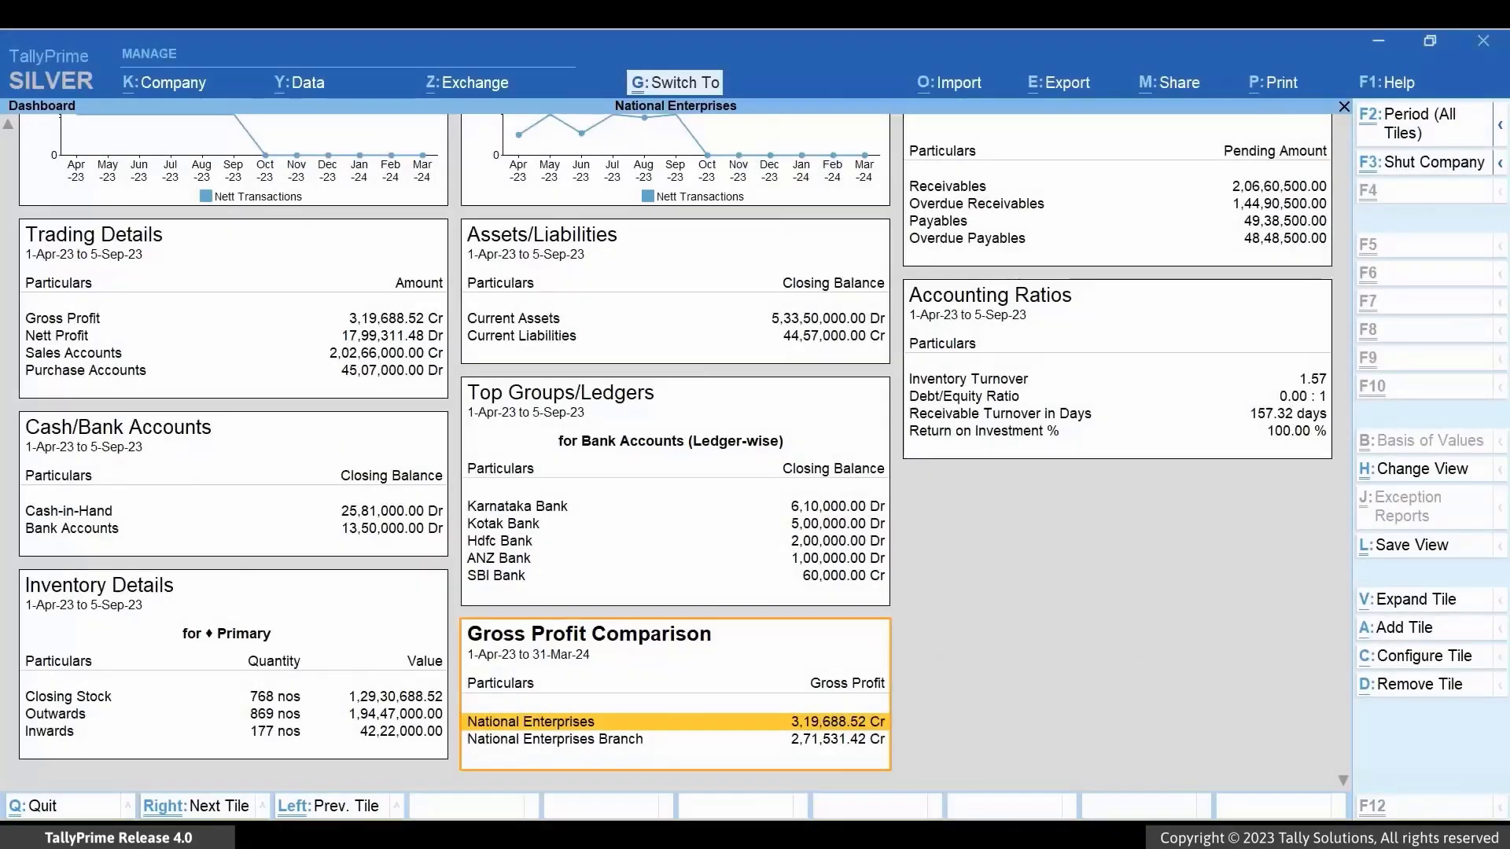
- Configure the Trading Details tile to show direct expenses, using the Direct Expenses group
key("Left")
key("Left")
key("Left")
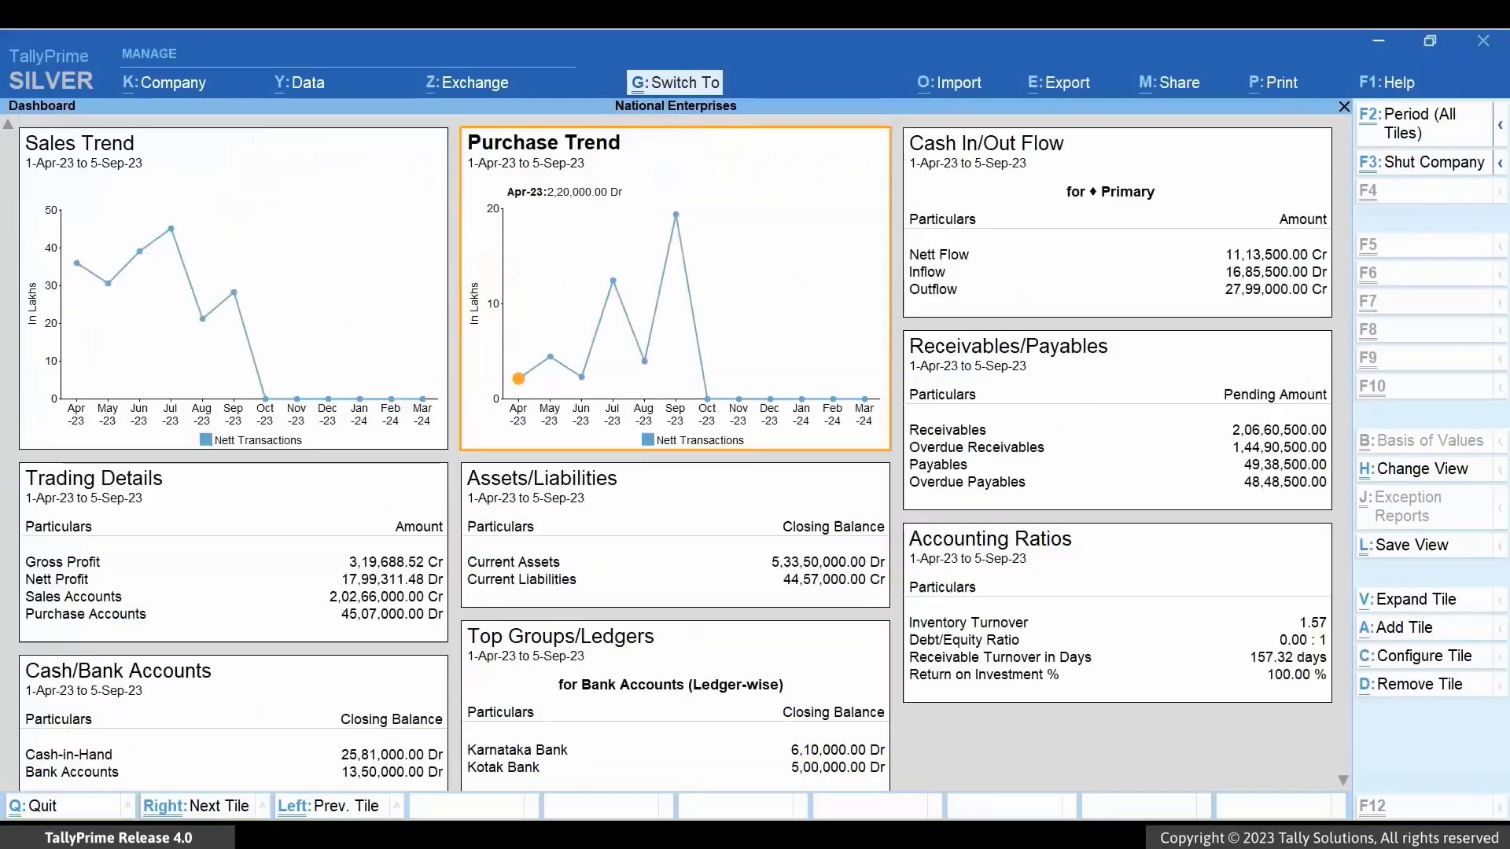
key("Right")
key("Left")
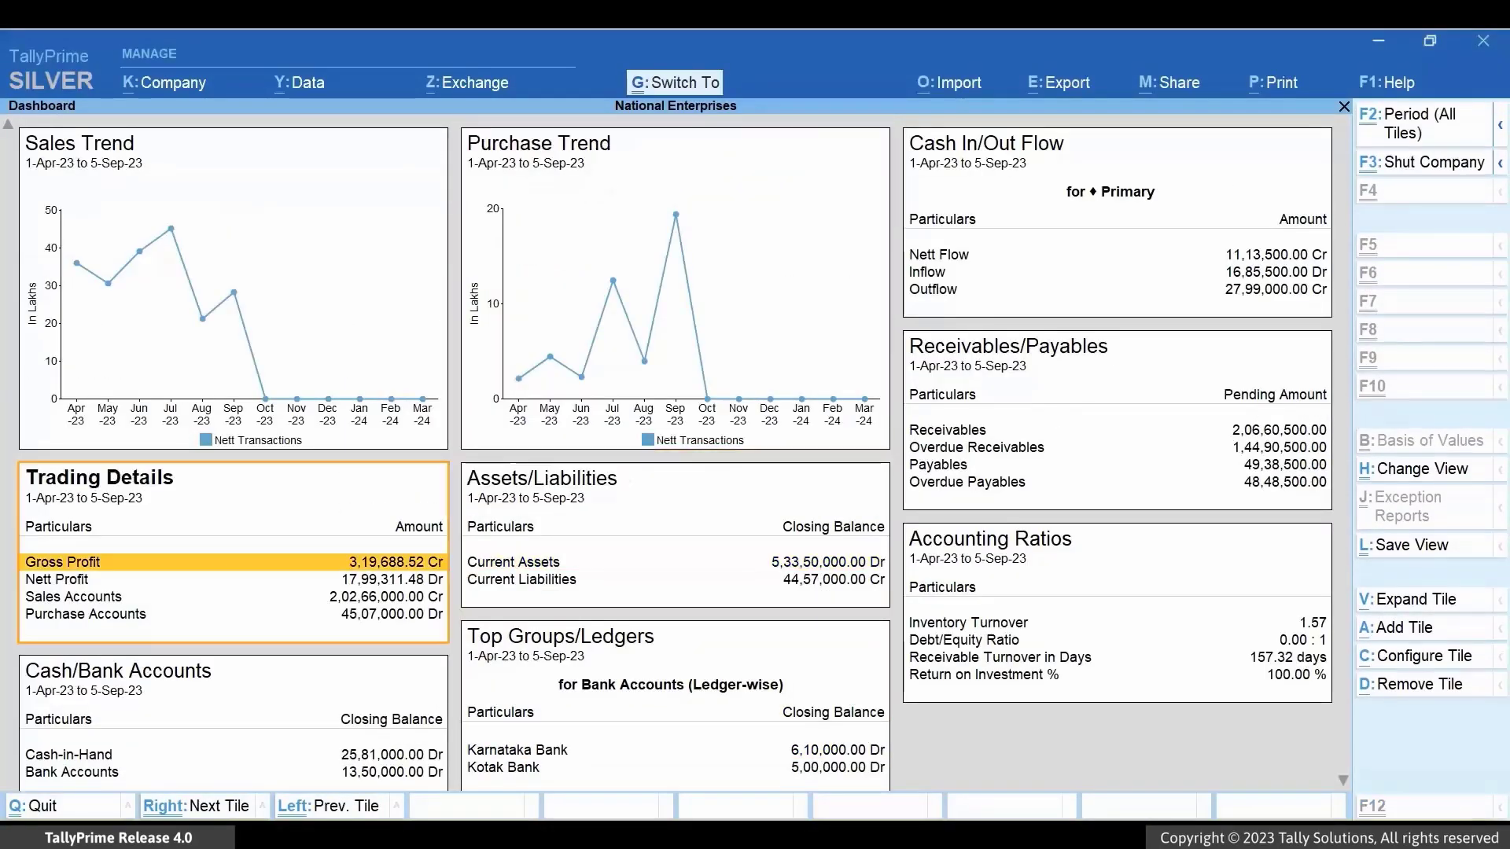
key("Return")
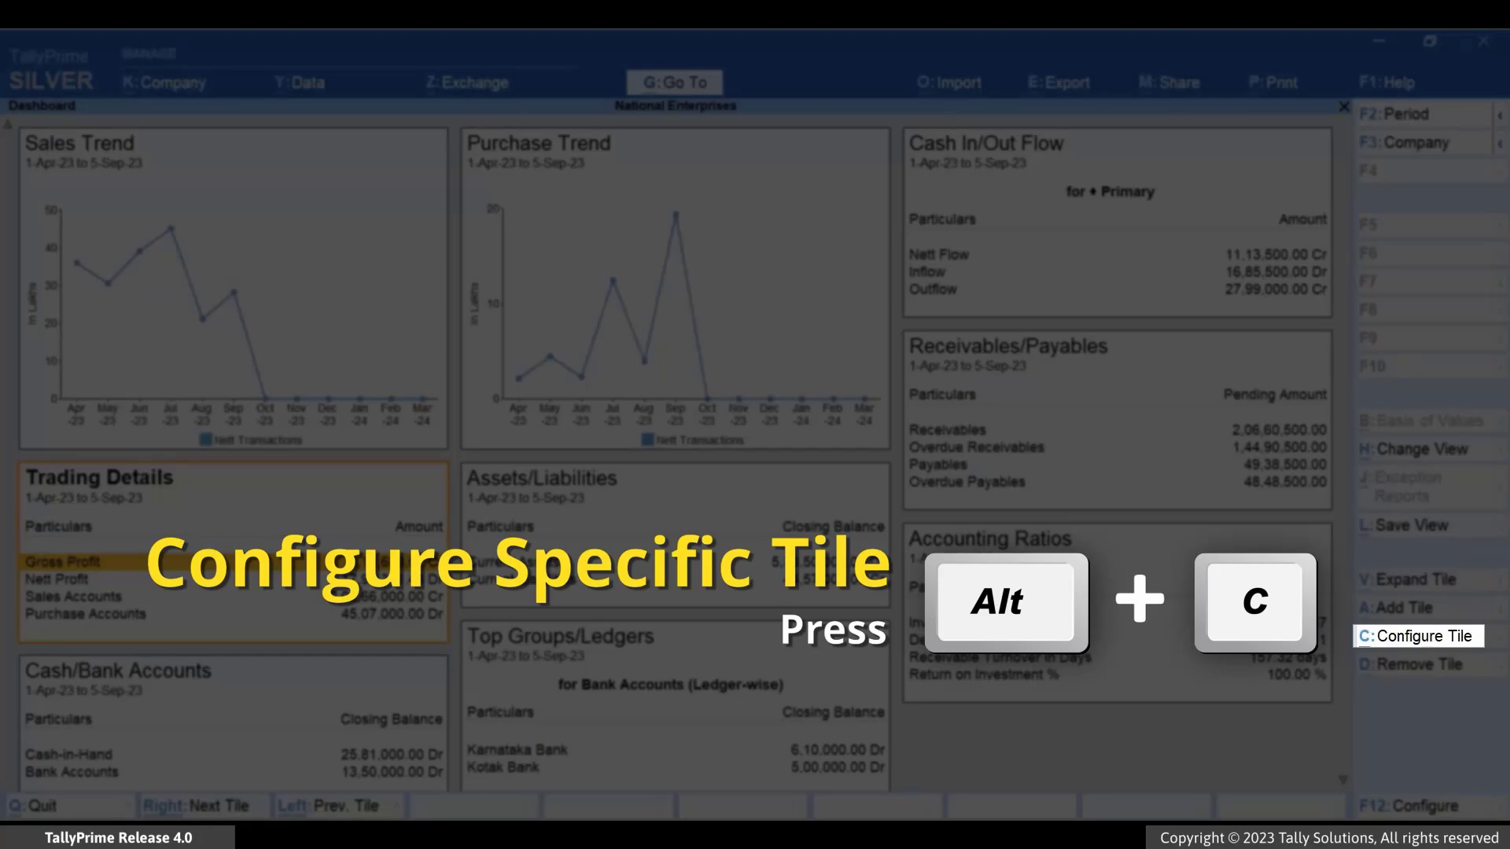
key("alt+c")
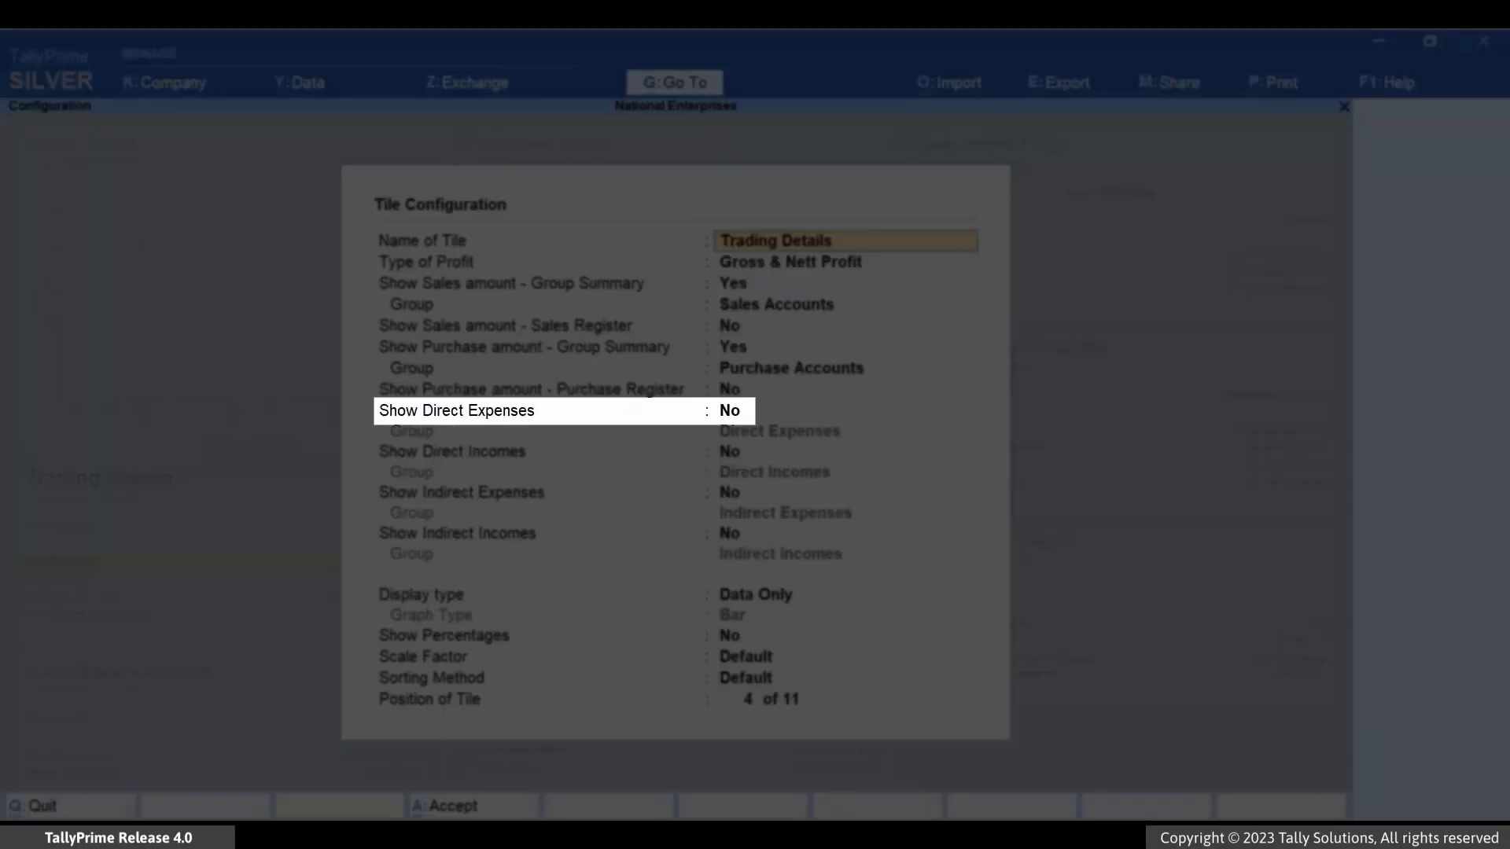
type("yes")
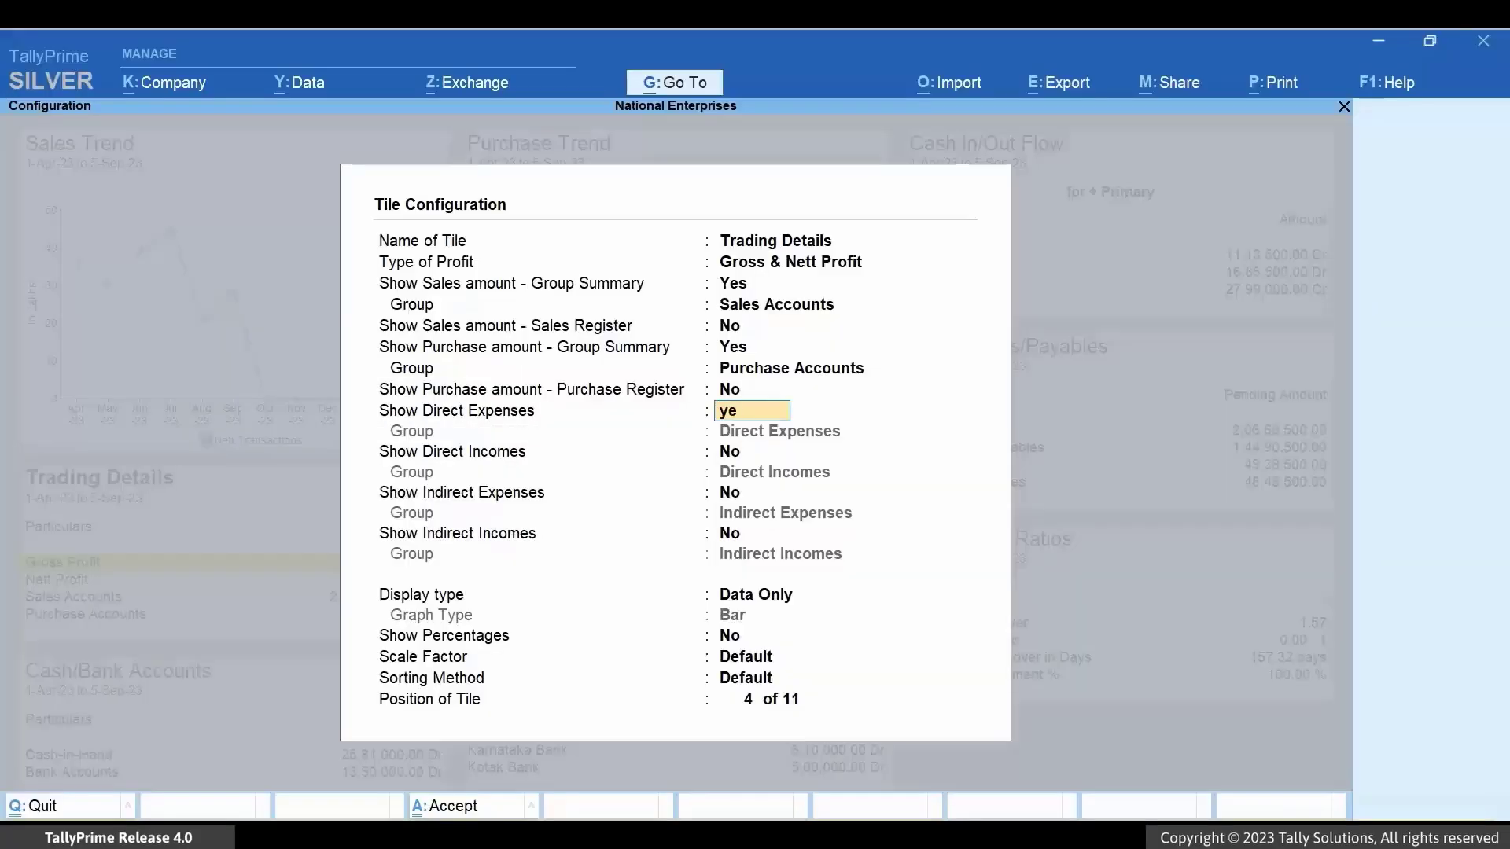
key("Return")
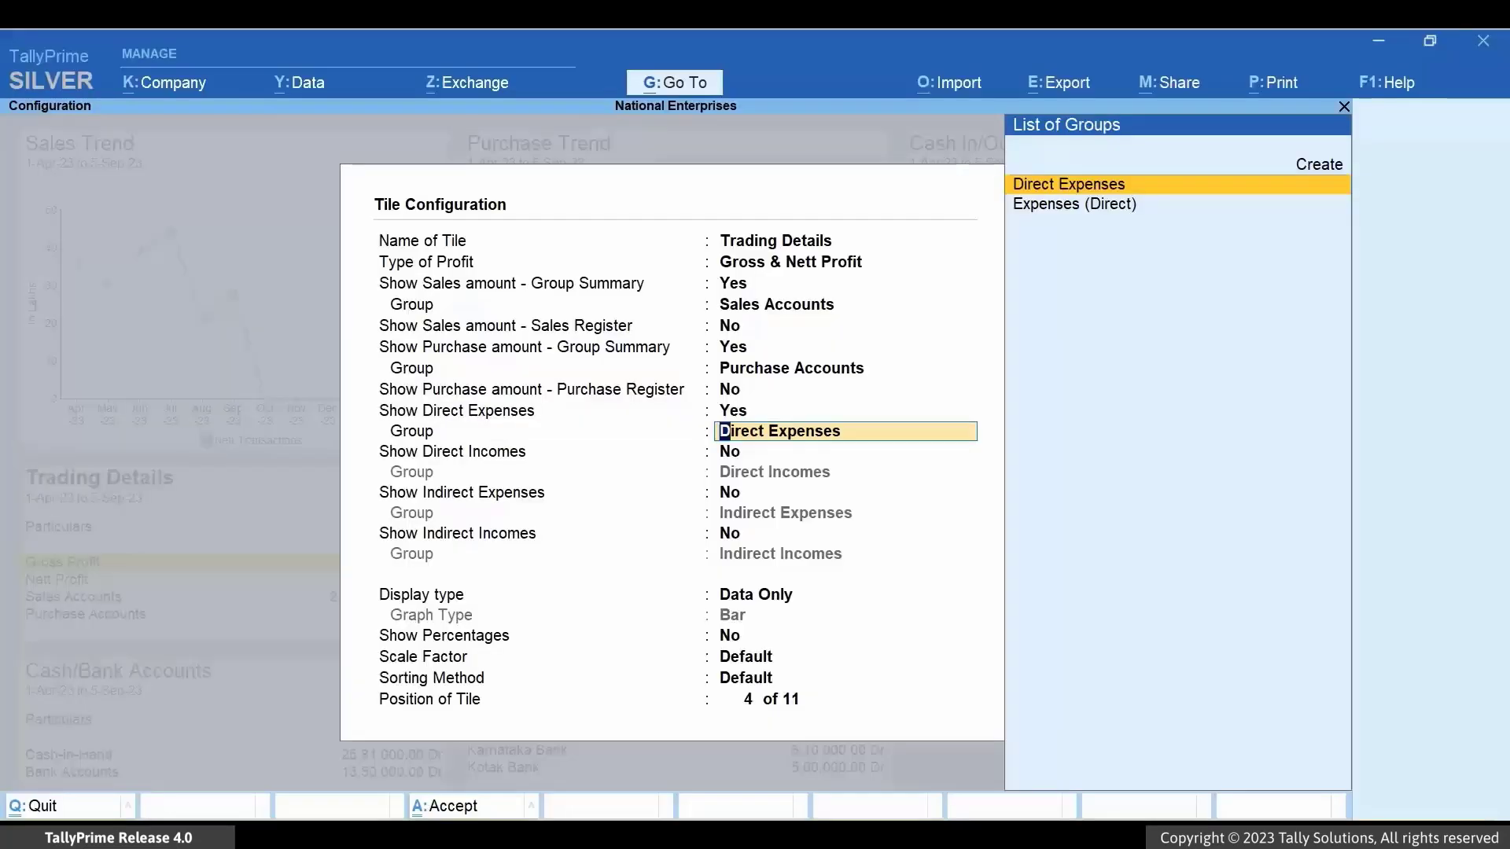
key("Return")
- Set the tile to show indirect expenses from the Indirect Expenses group and save the tile configuration
key("Return")
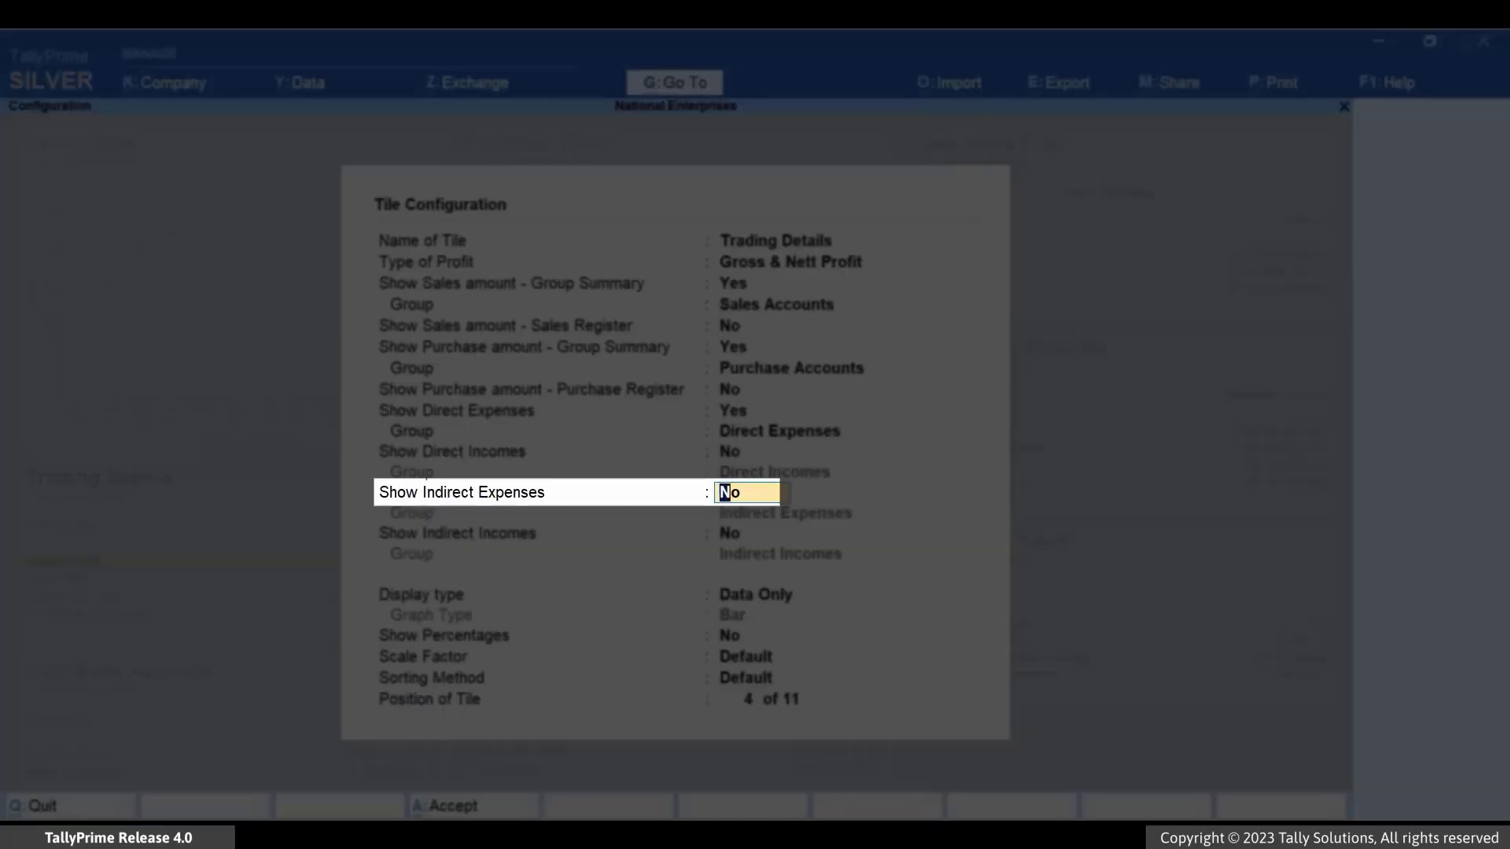
type("yes")
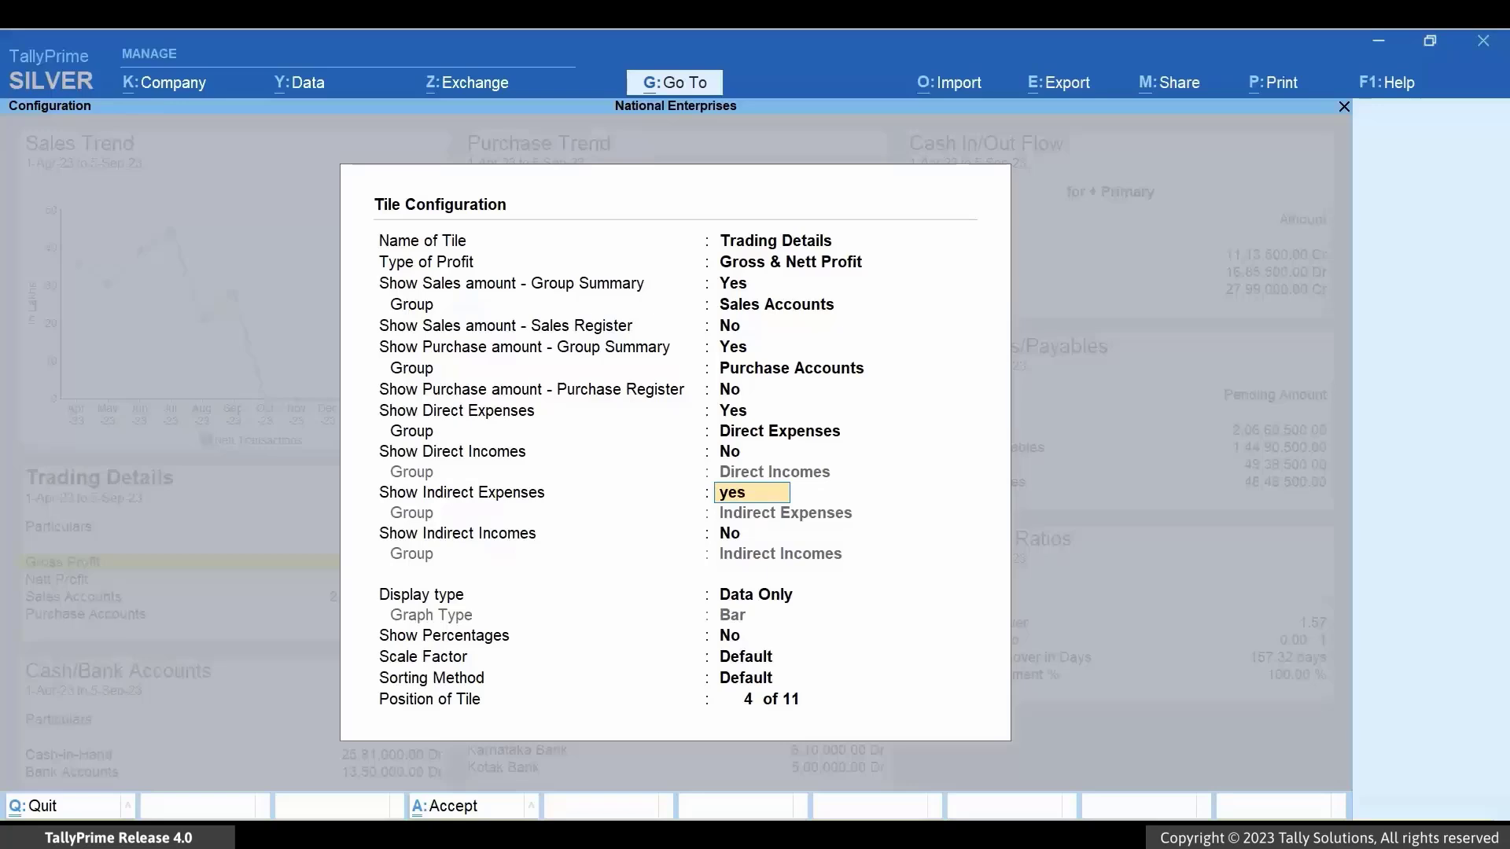
key("Return")
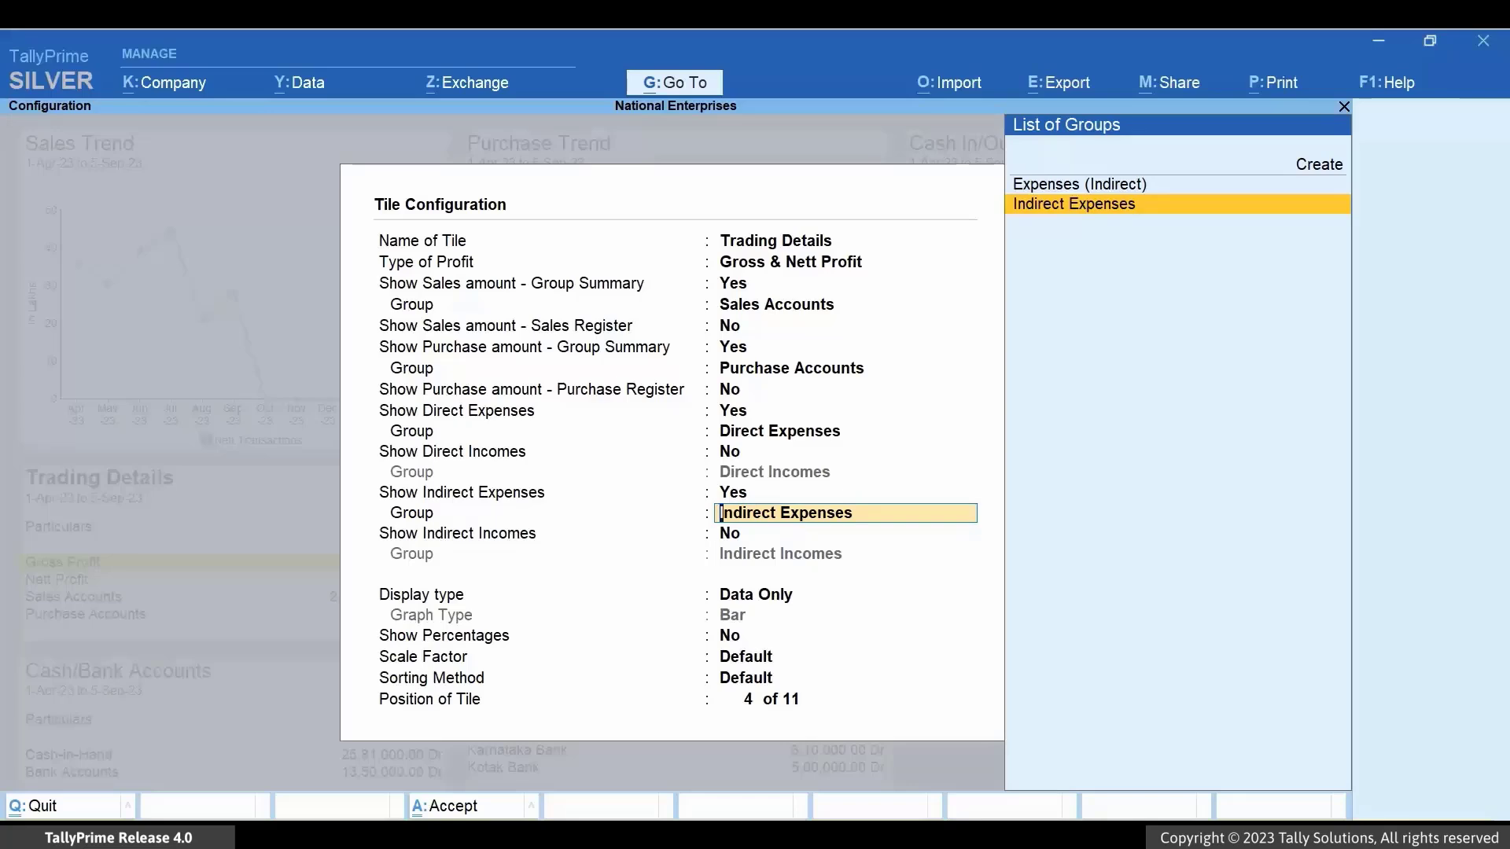
key("Return")
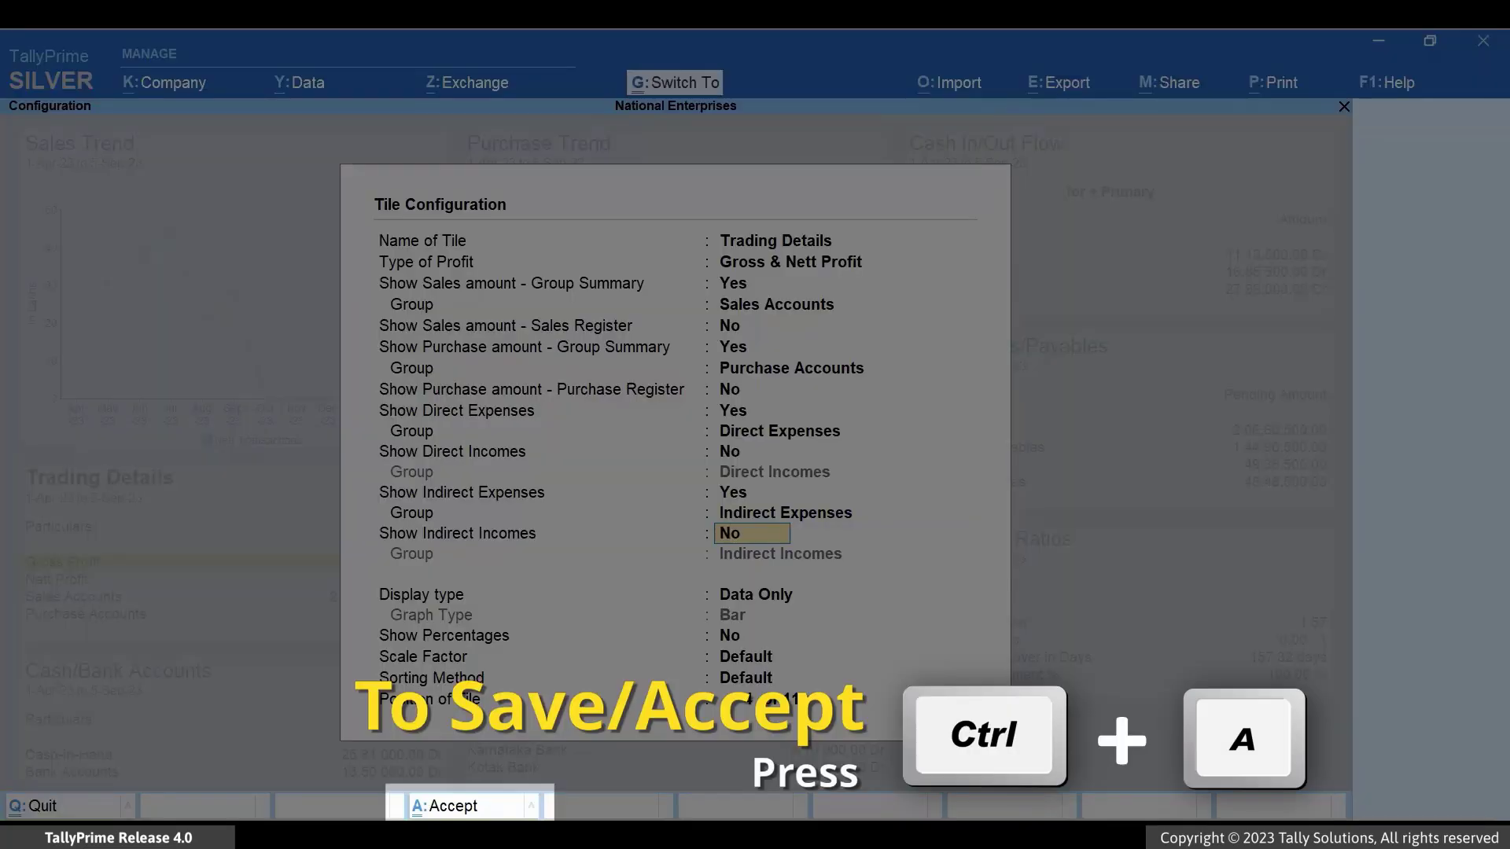
key("ctrl+a")
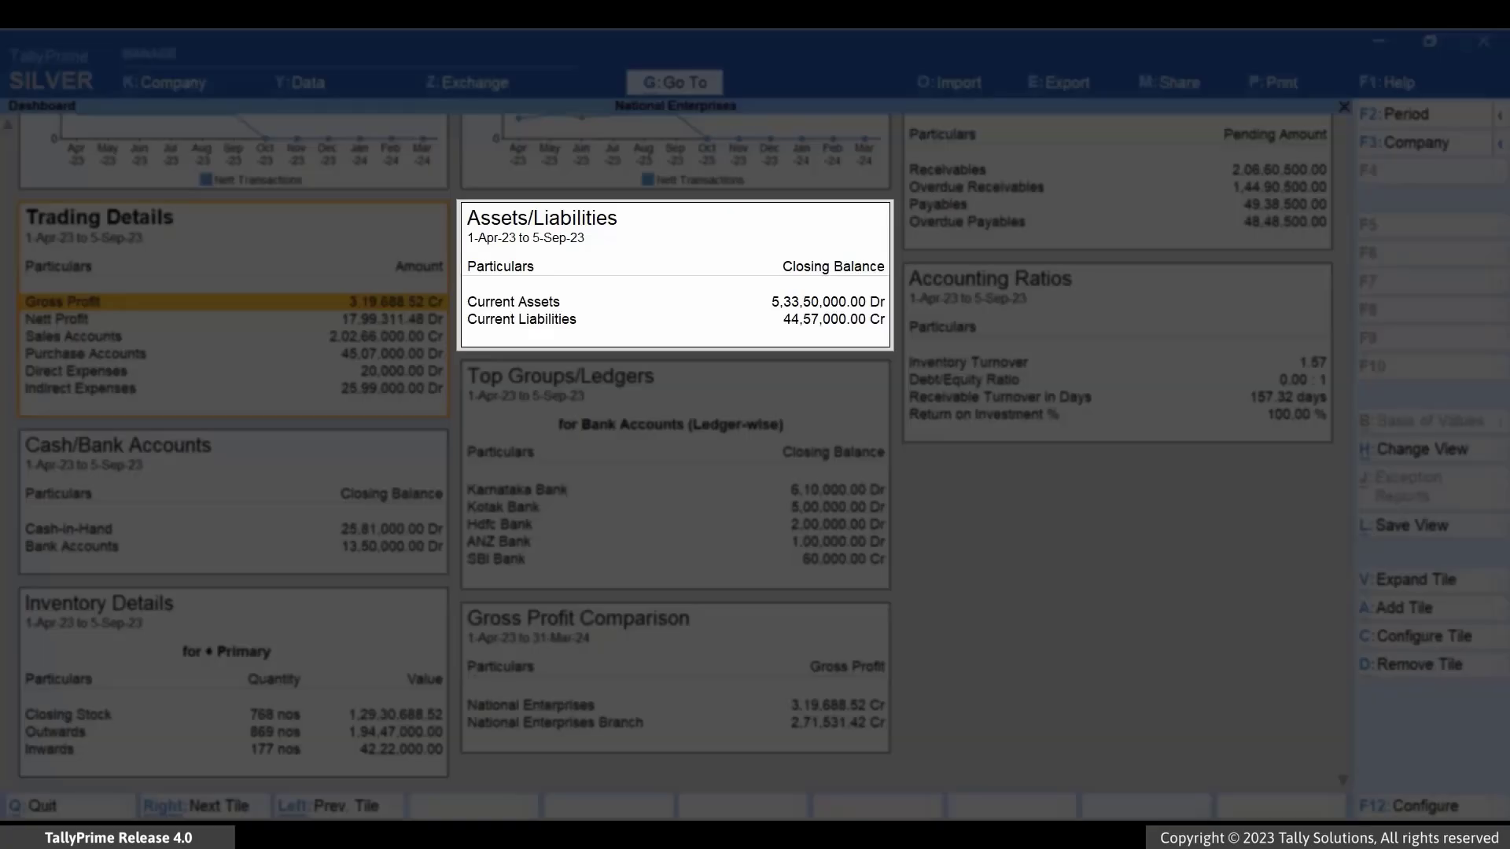
- Configure the Assets/Liabilities tile to show fixed assets from the Fixed Assets group and save the configuration
key("Right")
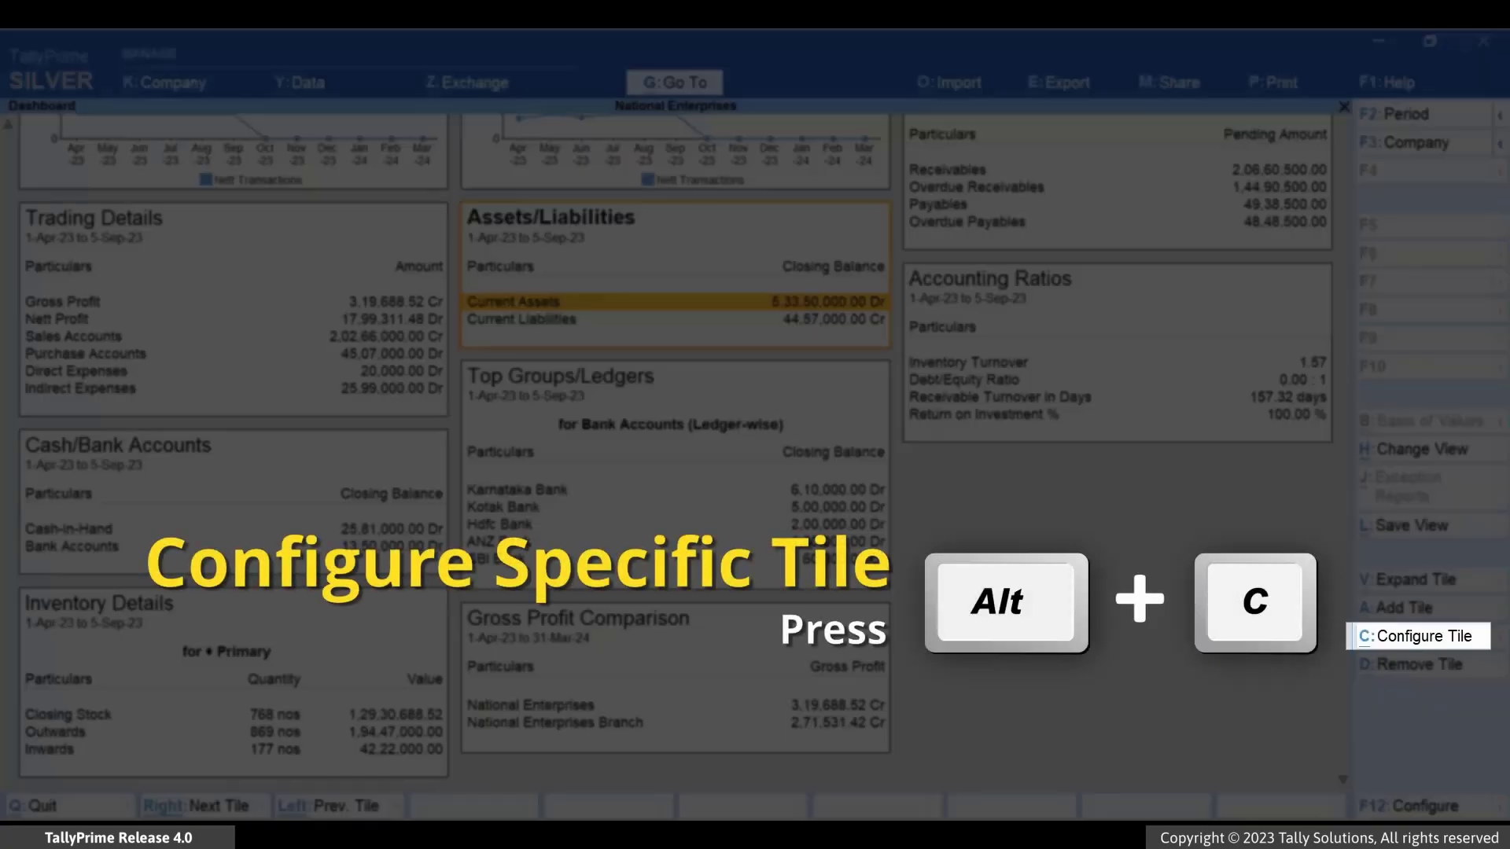
key("alt+c")
key("Return")
key("Return")
key("Return")
key("Return")
key("Return")
key("Return")
key("Return")
type("ye")
key("Return")
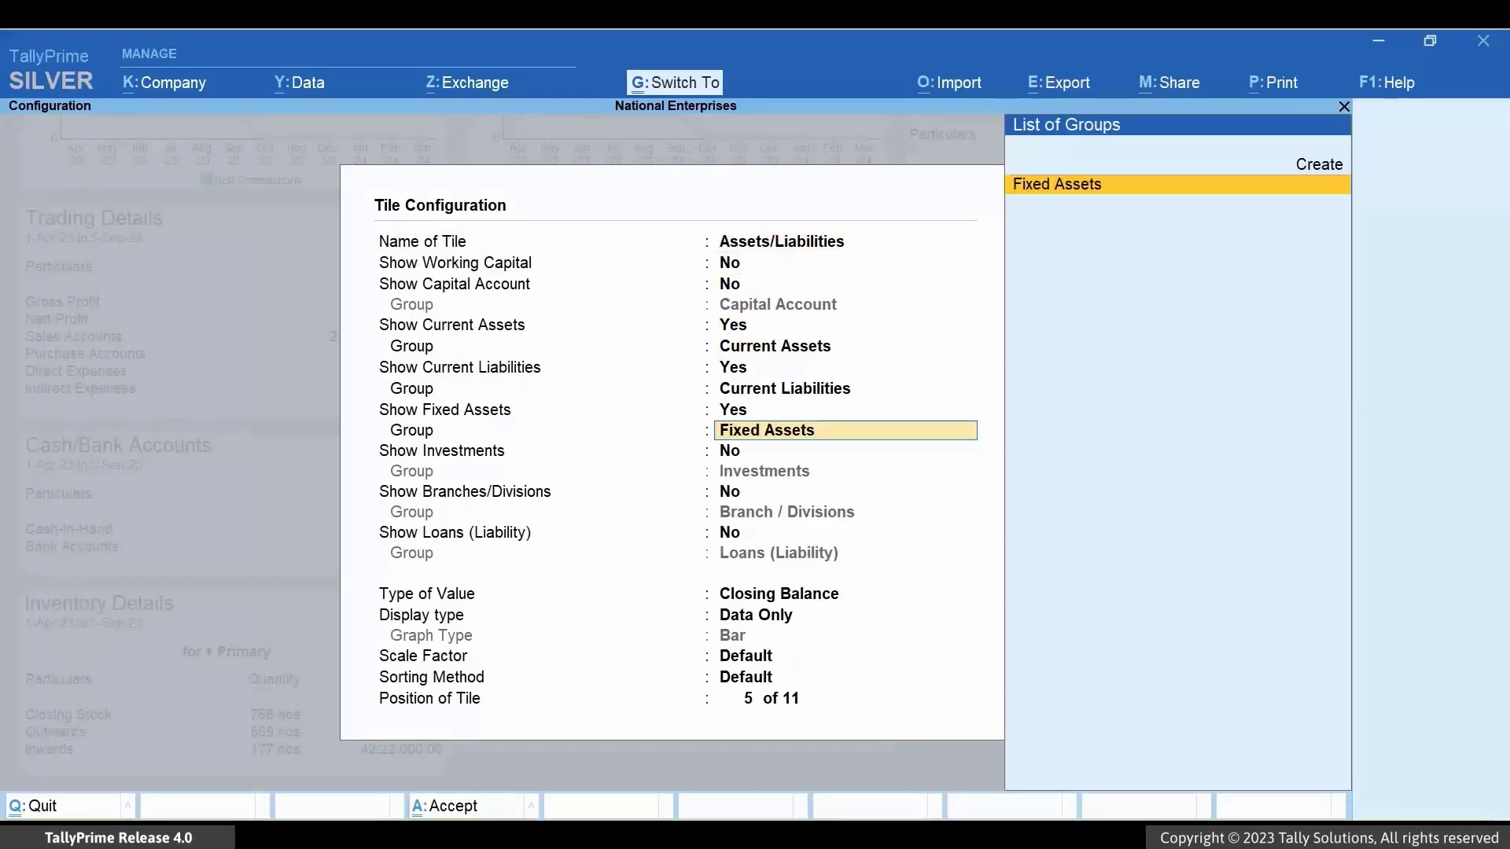
key("Return")
key("ctrl+a")
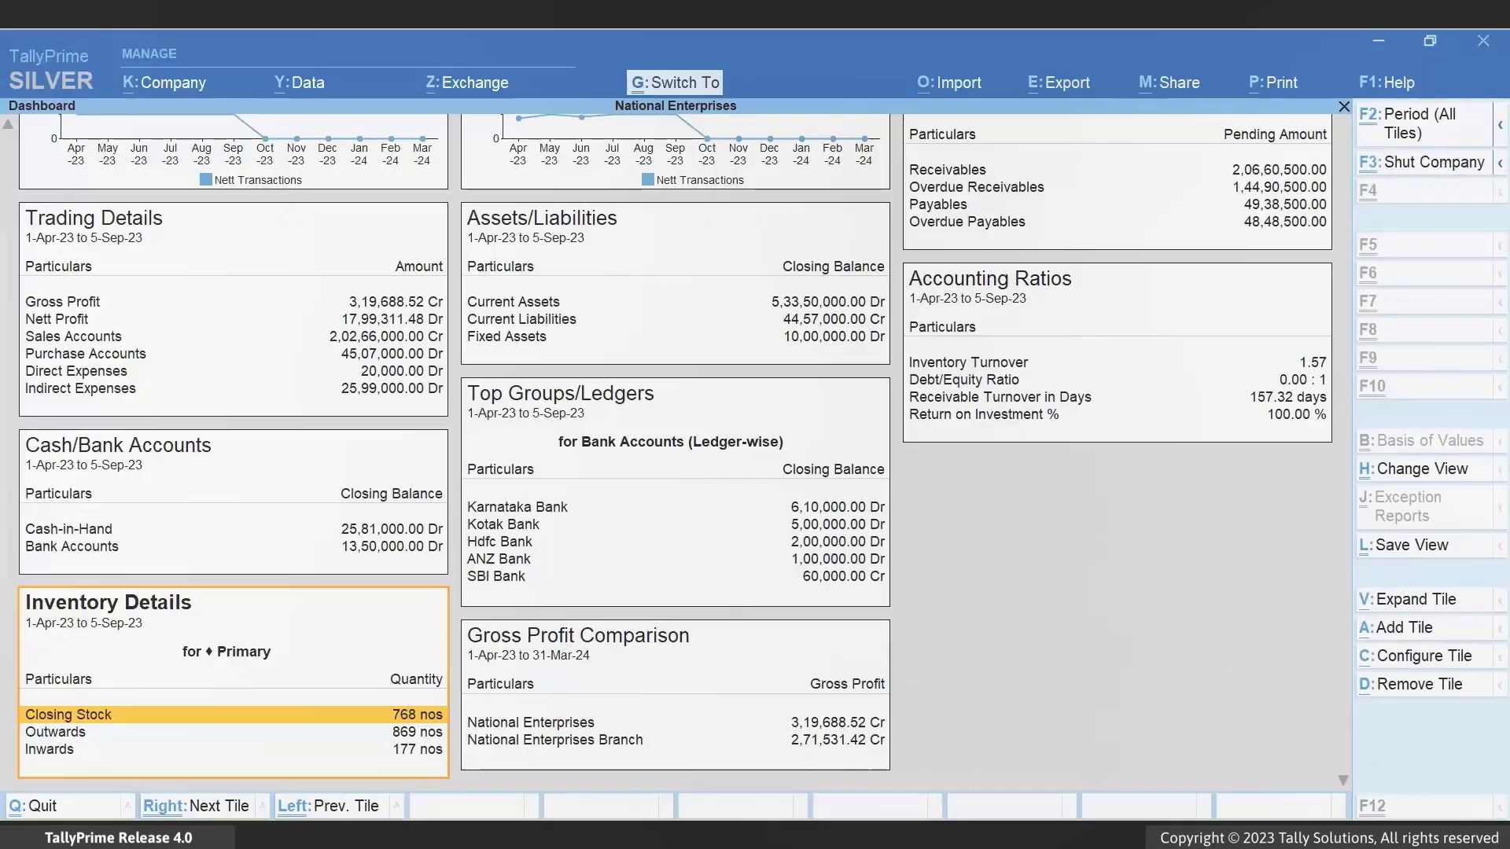
- Expand the Sales Trend tile and examine the month-by-month values along its graph
key("Left")
key("Left")
key("Left")
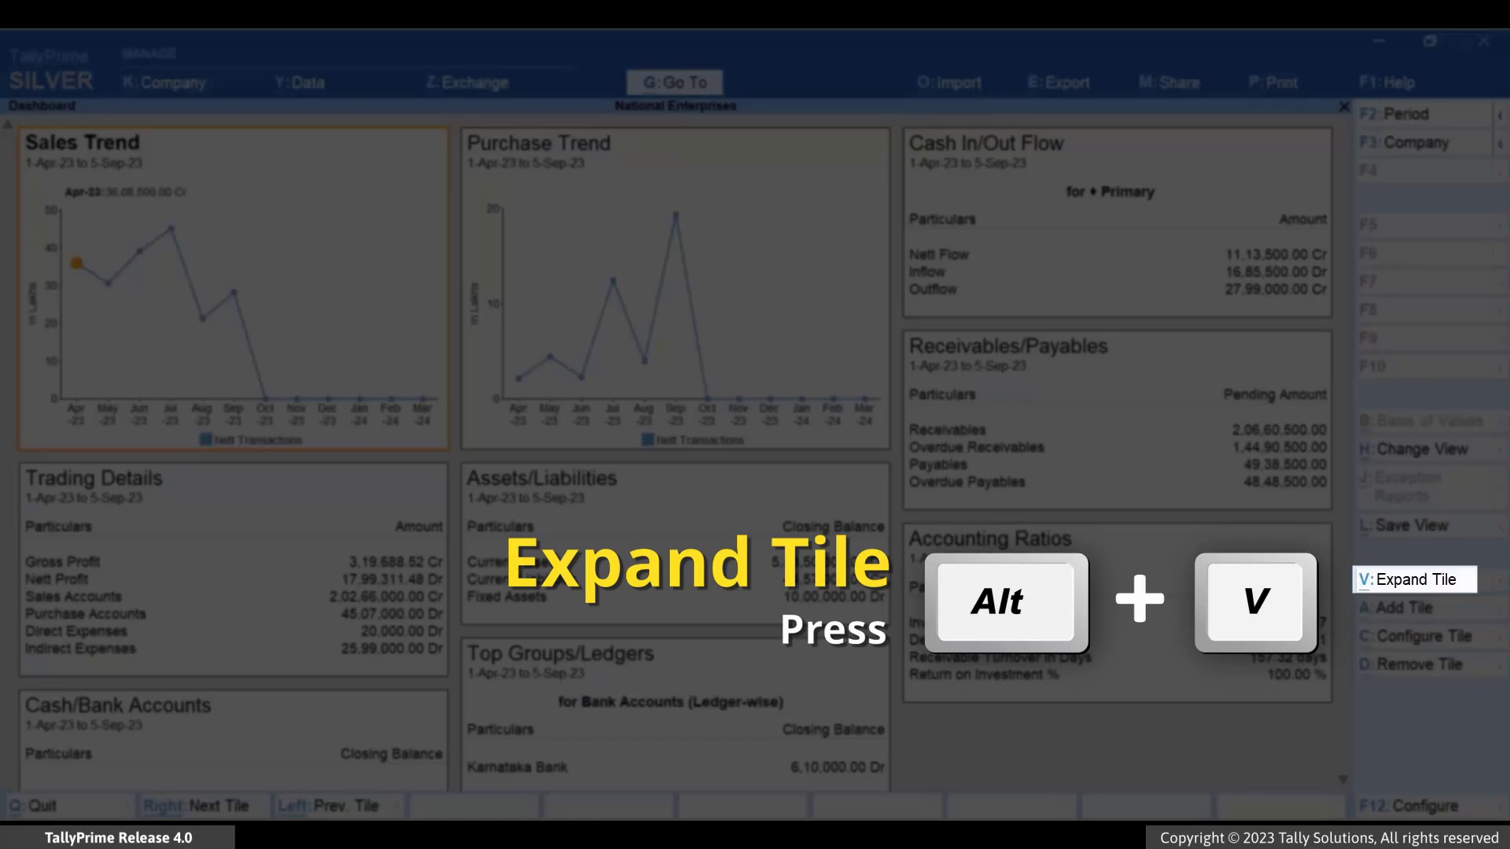
key("alt+v")
key("Right")
key("Right")
key("Right")
key("Right")
key("Right")
key("Right")
key("Right")
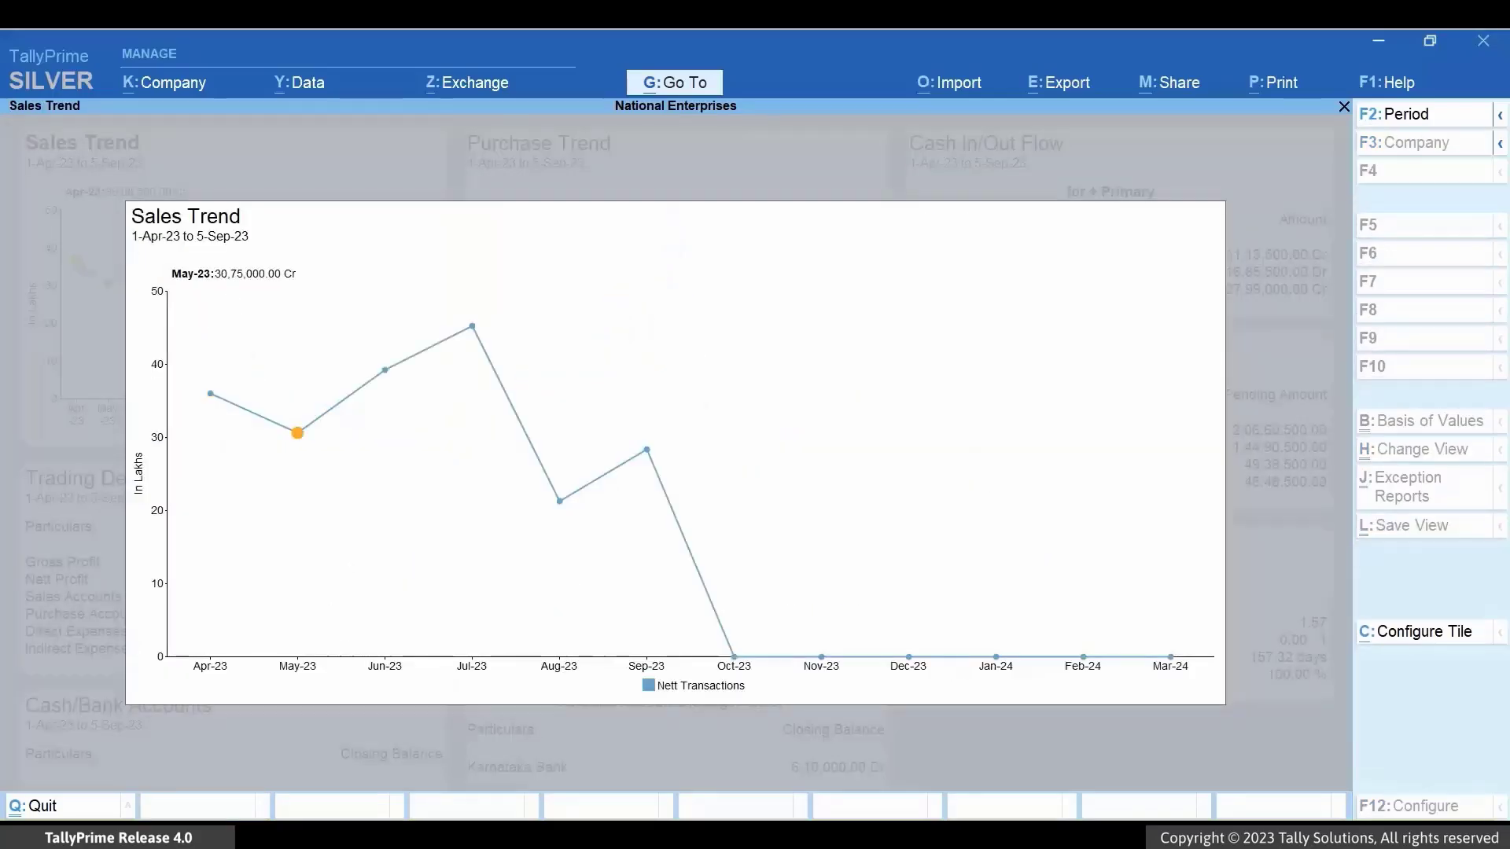
key("Right")
key("Right")
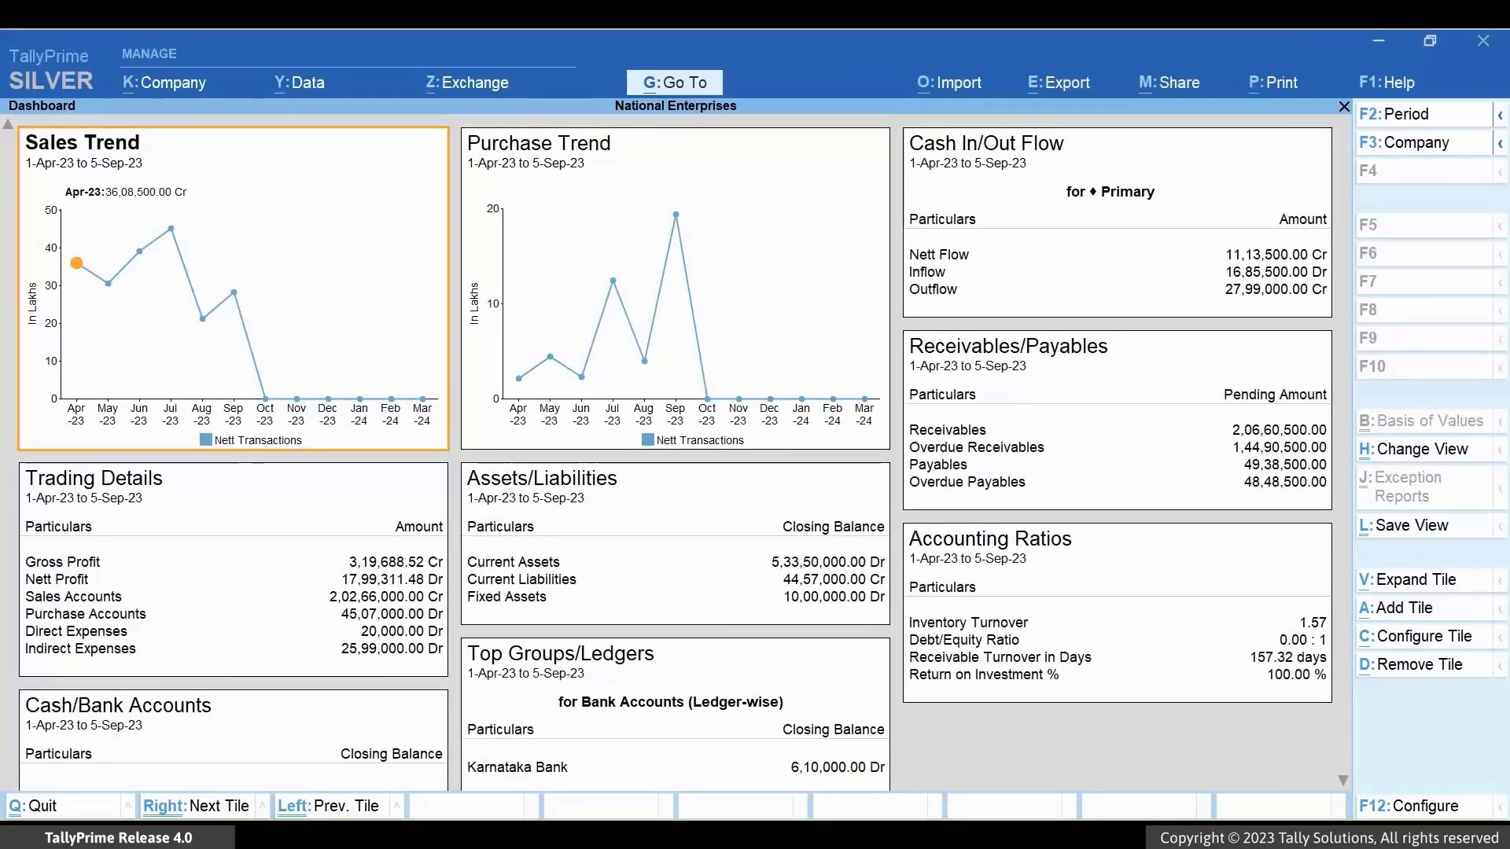
- Remove the Inventory Details tile from the dashboard and confirm the removal
key("ctrl+Down")
key("ctrl+Down")
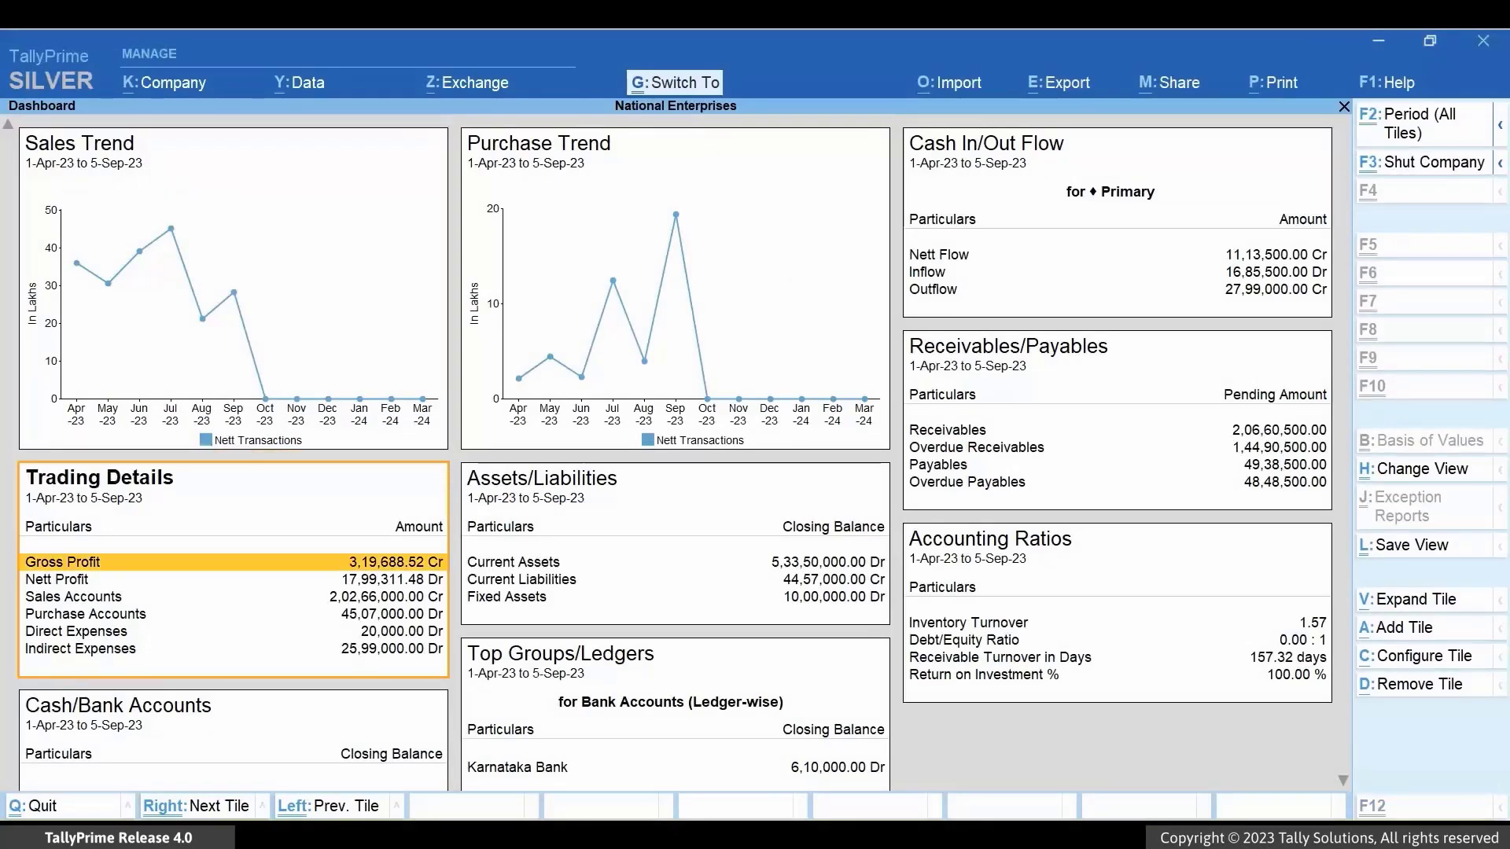
key("ctrl+Down")
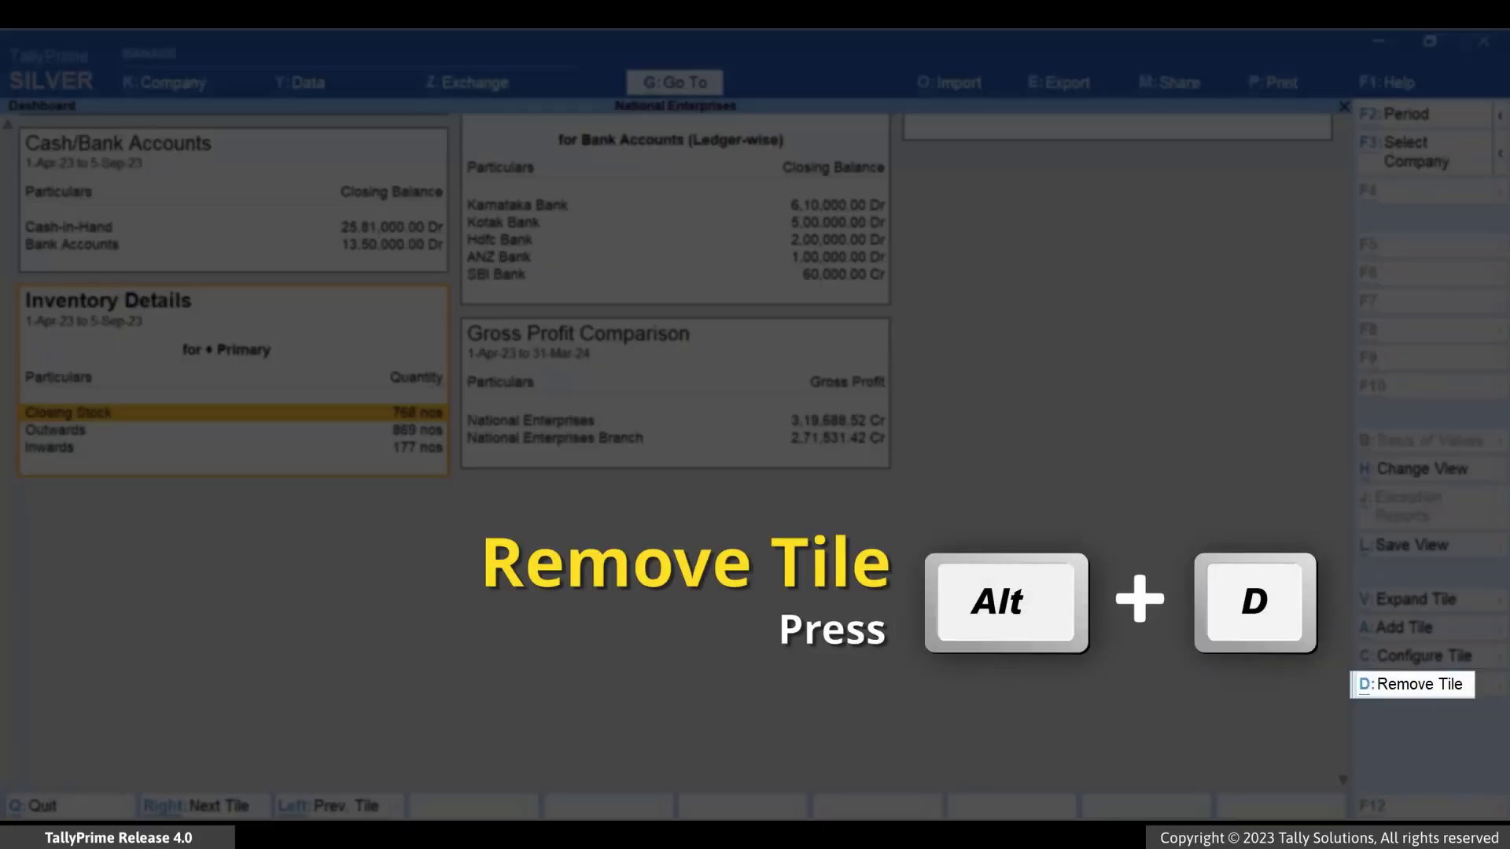
key("alt+d")
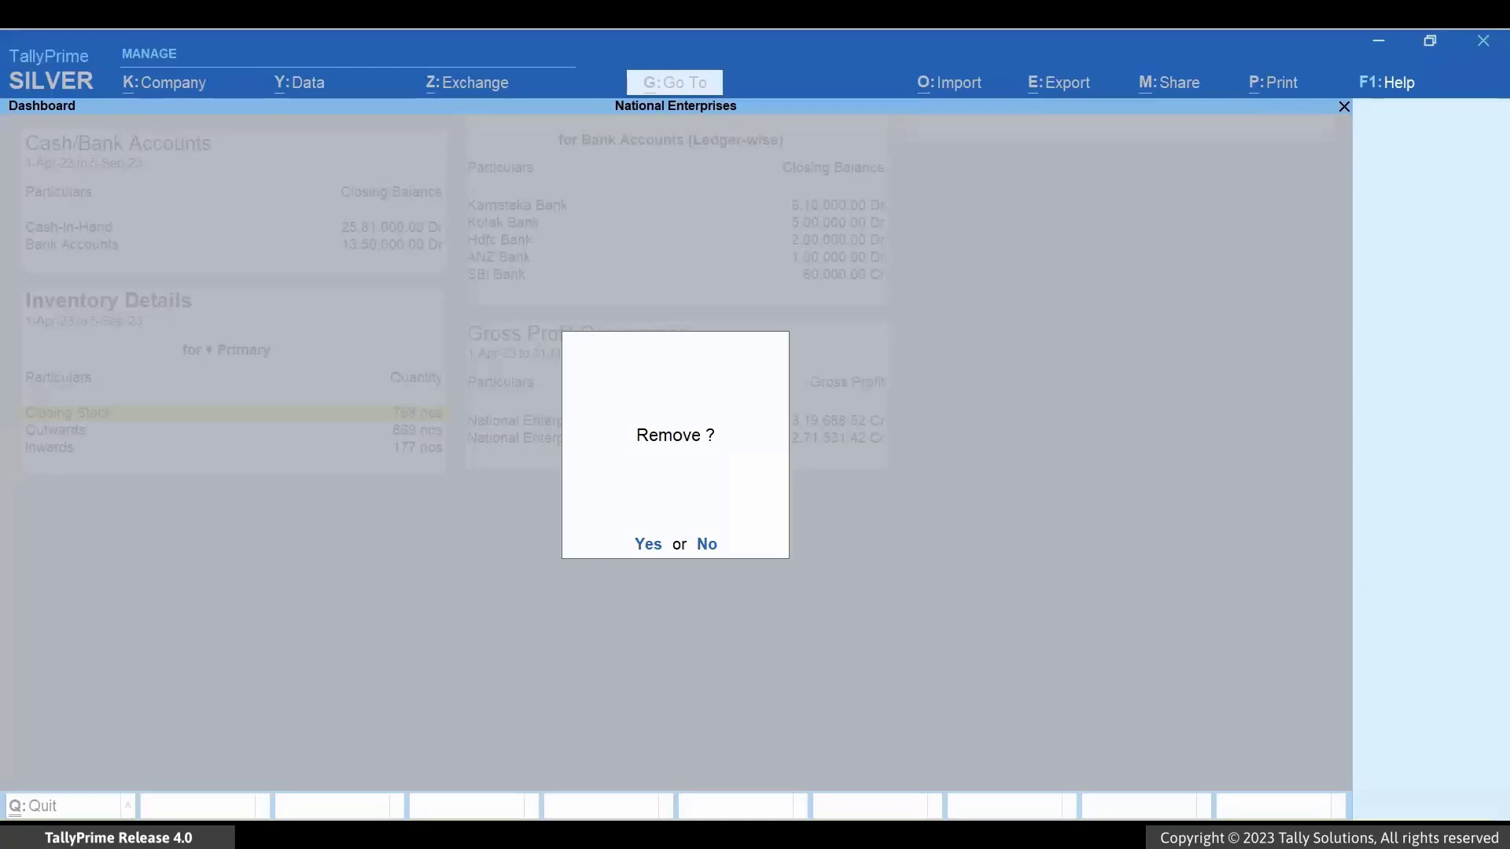
key("y")
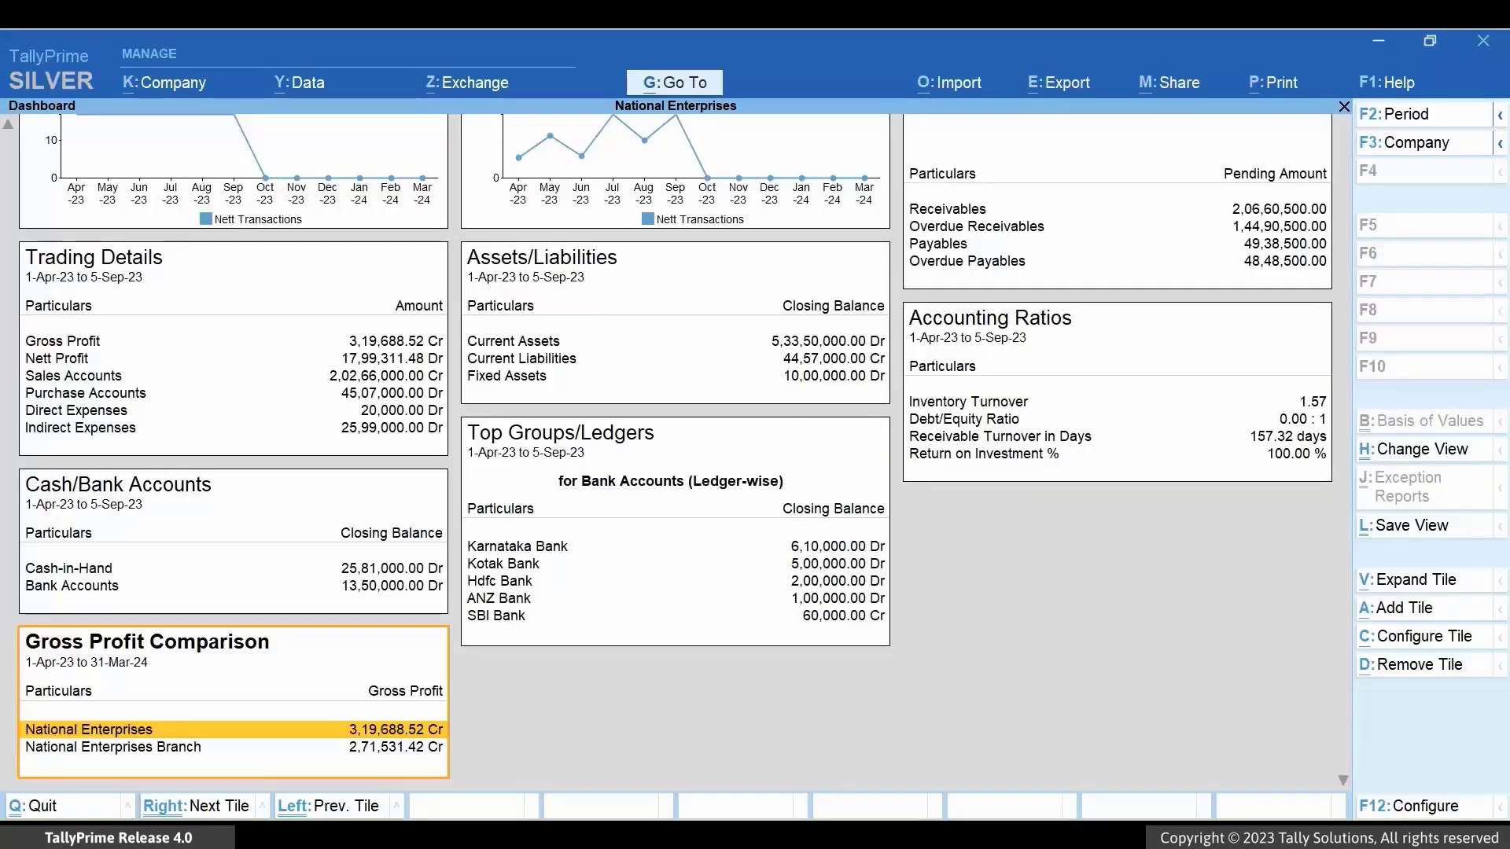